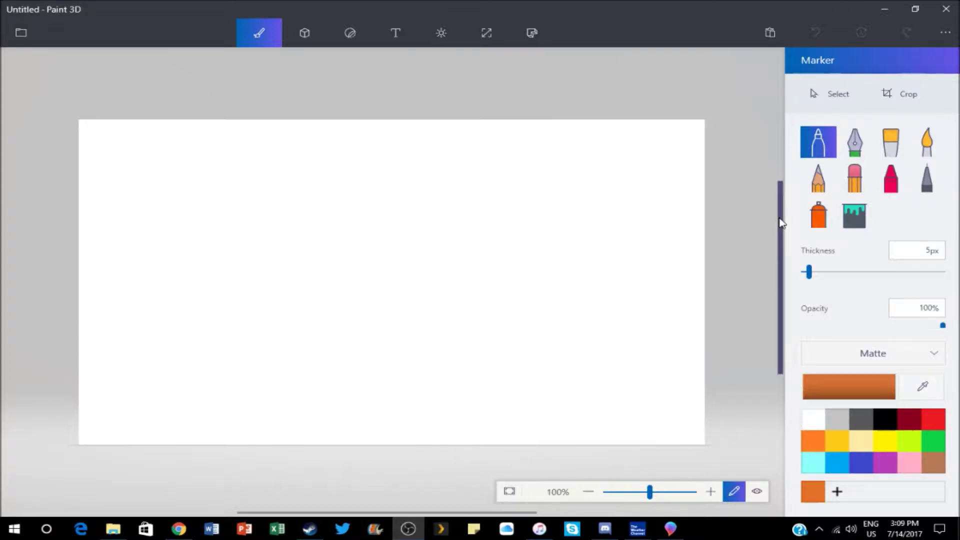
pyautogui.moveTo(780, 222); pyautogui.dragTo(781, 225)
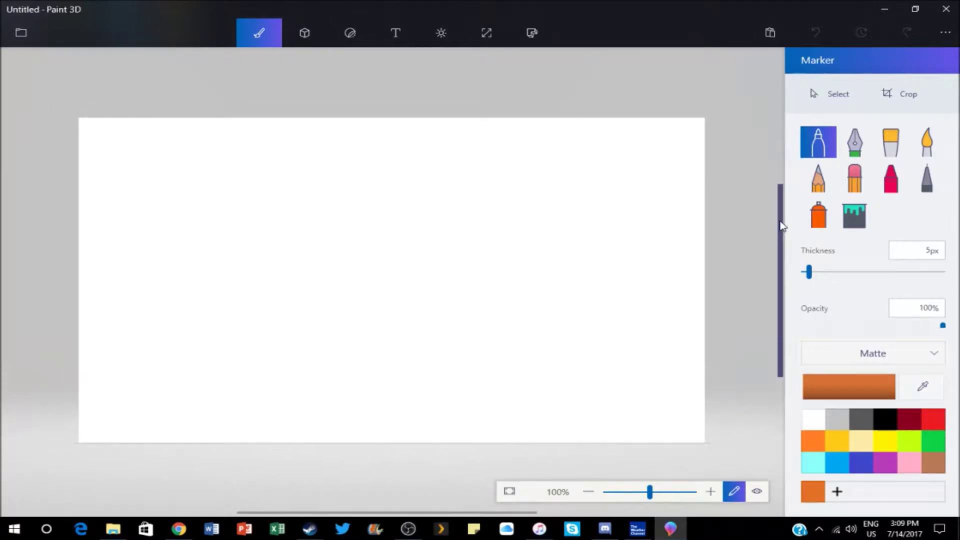
pyautogui.moveTo(779, 225); pyautogui.dragTo(780, 241)
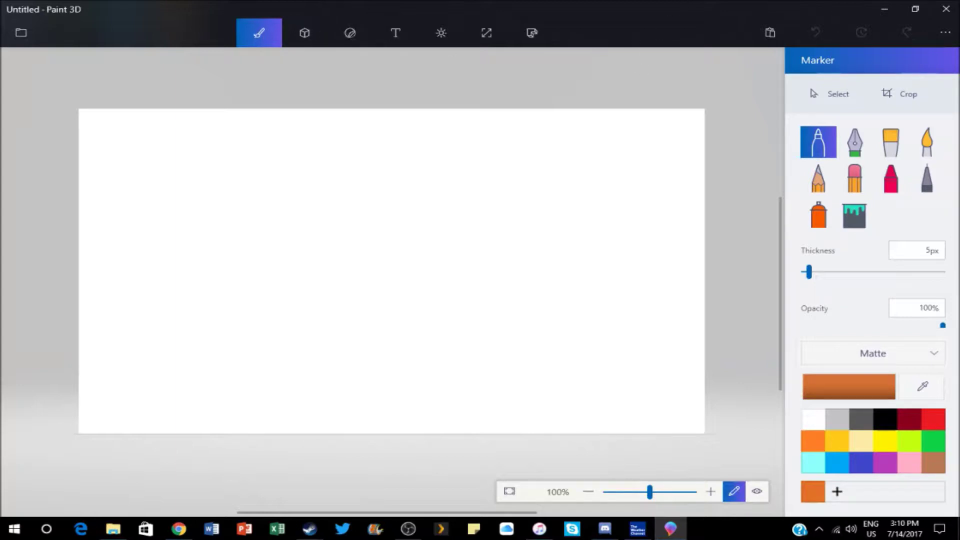
# - Fill the blank canvas yellow with the Fill bucket, then dismiss the colour editor
pyautogui.click(853, 214)
pyautogui.click(837, 440)
pyautogui.click(668, 322)
pyautogui.click(848, 386)
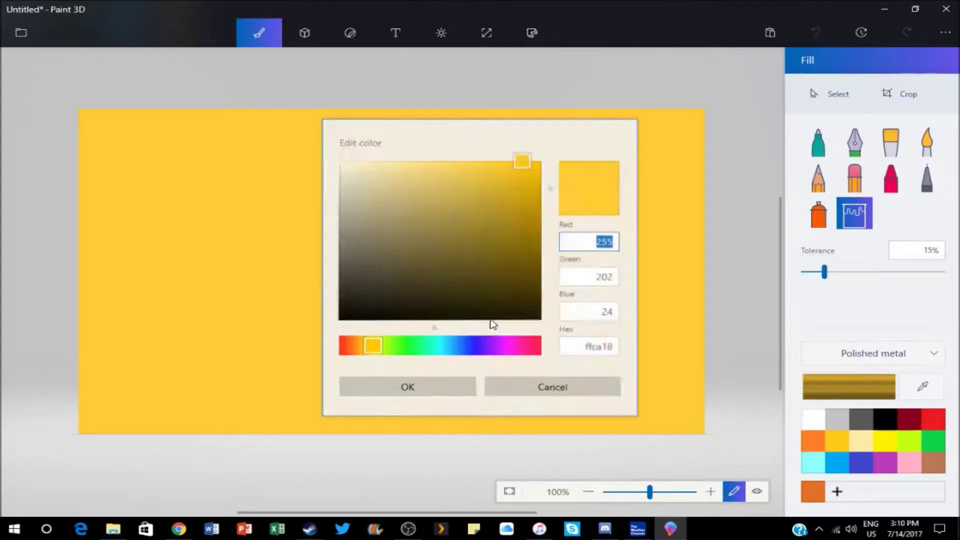
pyautogui.click(575, 392)
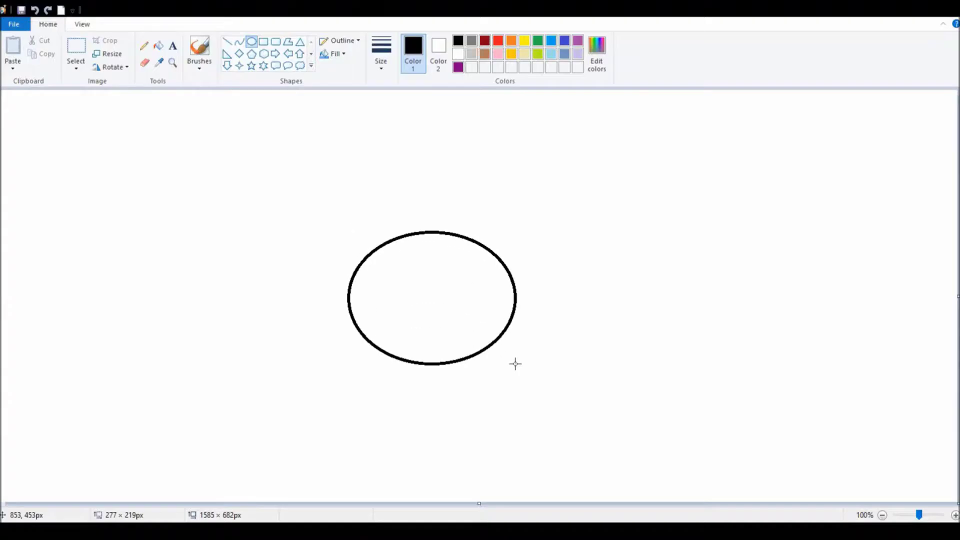
# - Draw the head circle, reposition two ear circles, add a small eye ellipse and a star outline
pyautogui.moveTo(515, 364); pyautogui.dragTo(568, 436)
pyautogui.moveTo(315, 163); pyautogui.dragTo(422, 255)
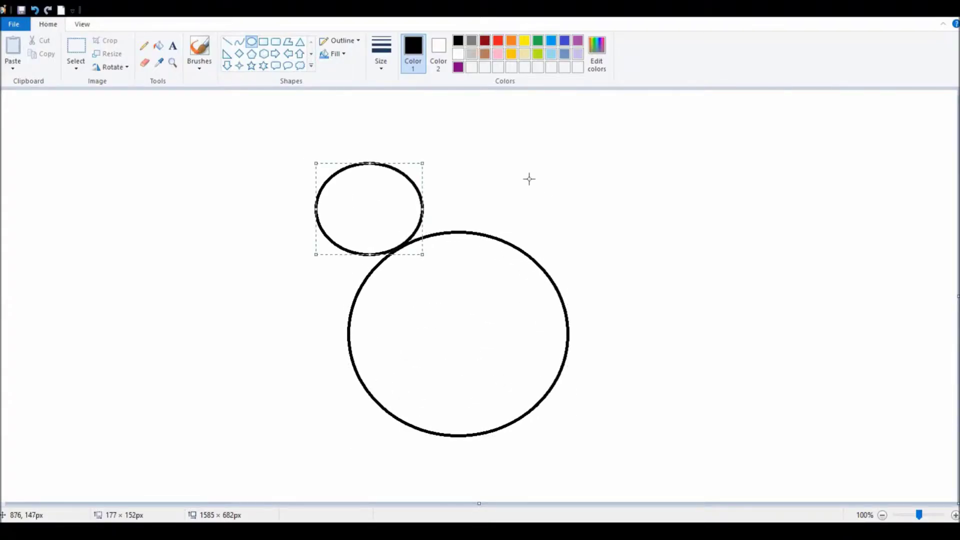
pyautogui.moveTo(517, 179); pyautogui.dragTo(611, 268)
pyautogui.moveTo(585, 180); pyautogui.dragTo(600, 189)
pyautogui.click(613, 333)
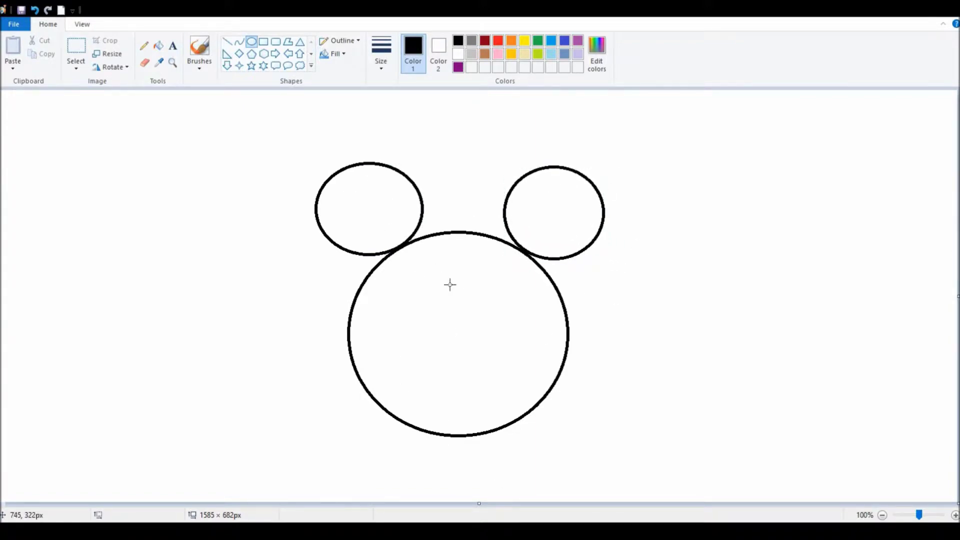
pyautogui.moveTo(398, 285); pyautogui.dragTo(424, 326)
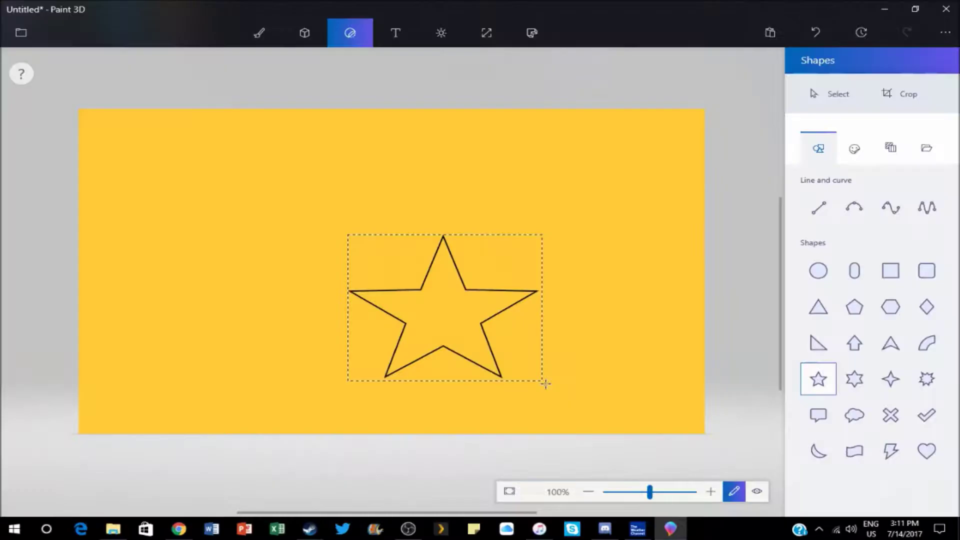
pyautogui.moveTo(546, 383); pyautogui.dragTo(589, 435)
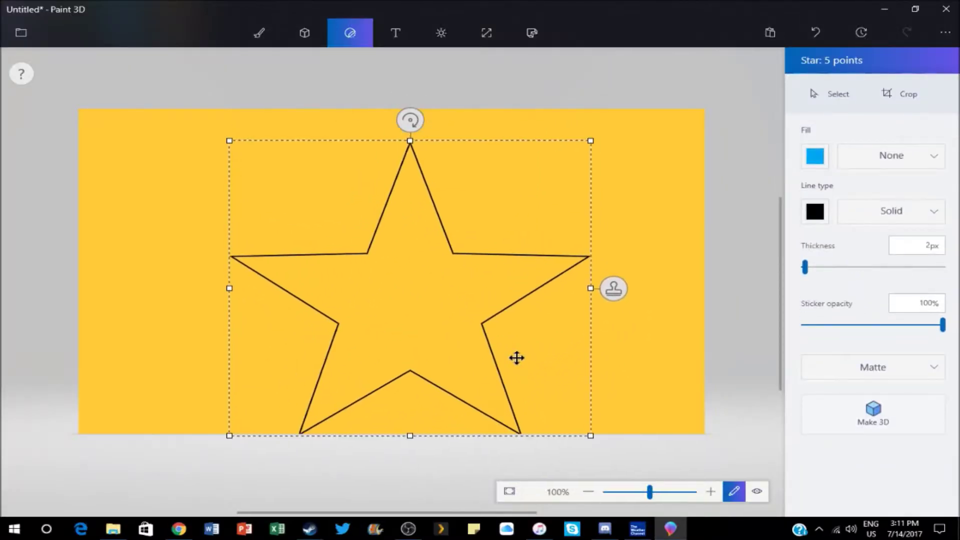
# - Draw a solid black five-point star and cover its top point with a yellow line
pyautogui.click(899, 210)
pyautogui.click(358, 35)
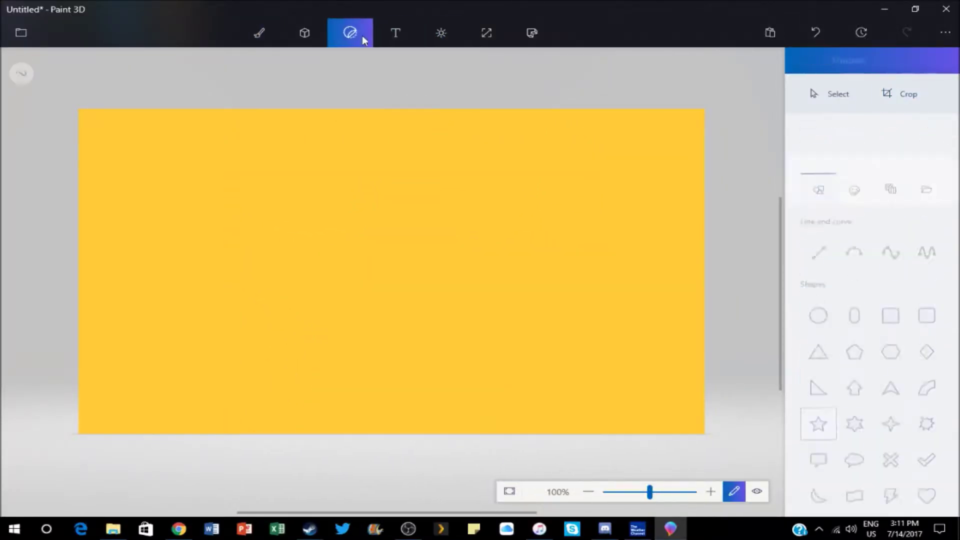
pyautogui.moveTo(304, 205)
pyautogui.mouseDown()
pyautogui.moveTo(514, 388)
pyautogui.moveTo(478, 318)
pyautogui.mouseUp()
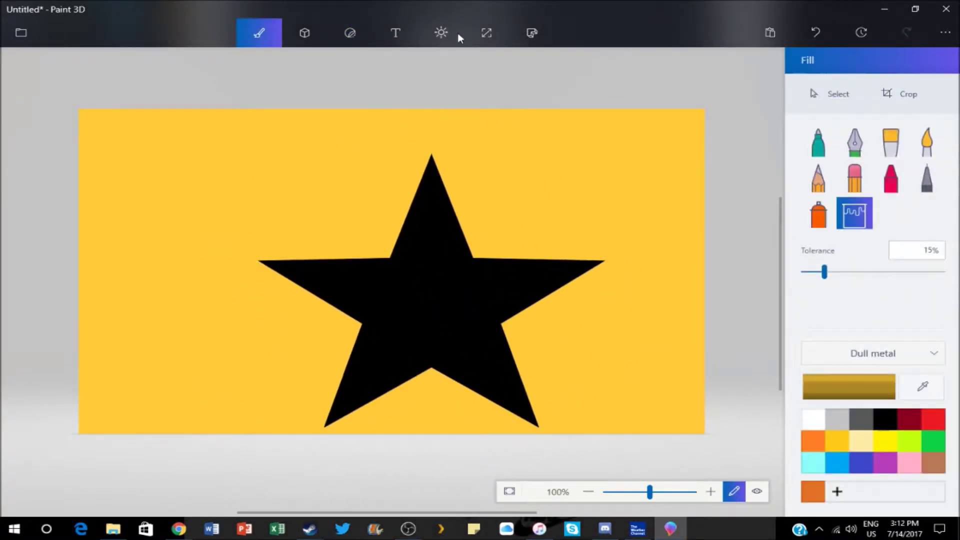
pyautogui.click(350, 32)
pyautogui.moveTo(490, 259); pyautogui.dragTo(388, 258)
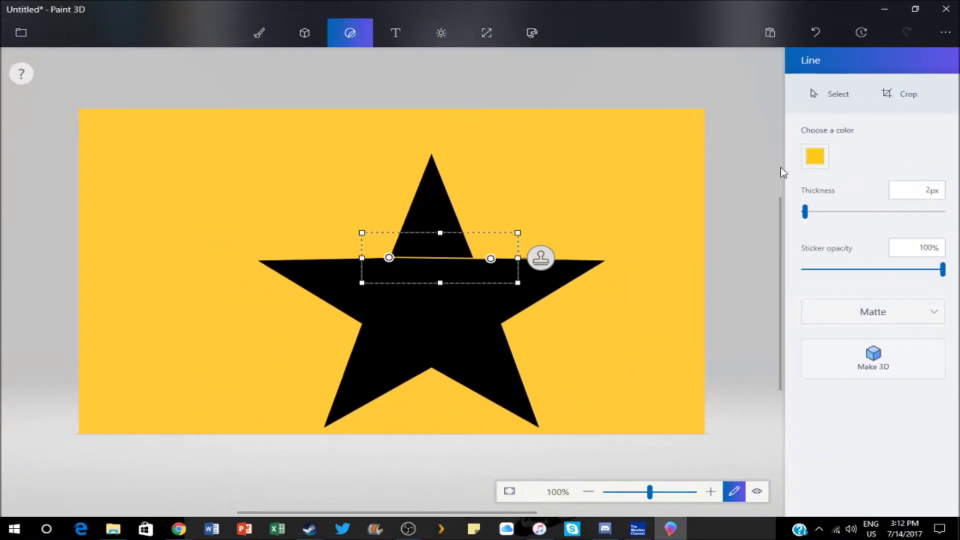
# - Add the 3D Man figure above the star, undo a change, and nudge the right eye
pyautogui.click(304, 32)
pyautogui.click(436, 210)
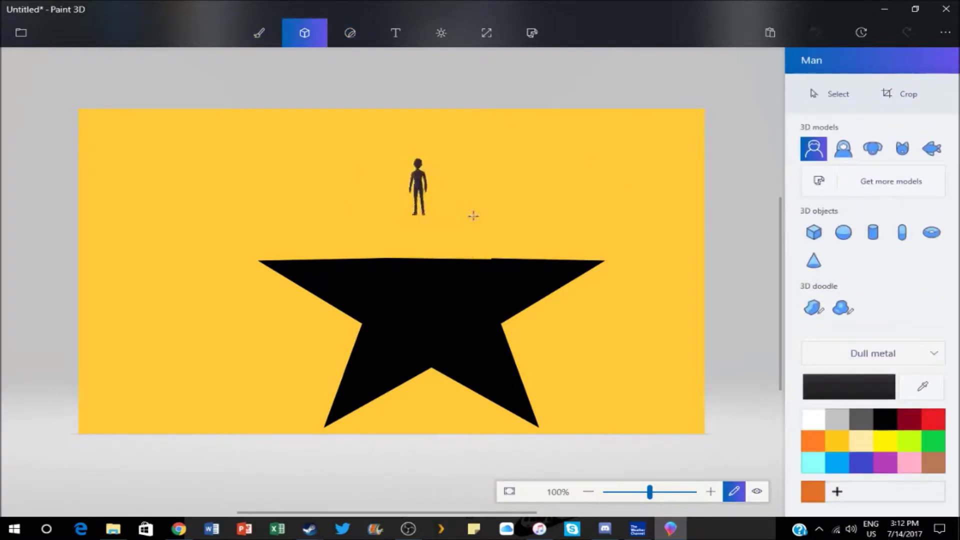
pyautogui.hotkey('ctrl', 'z')
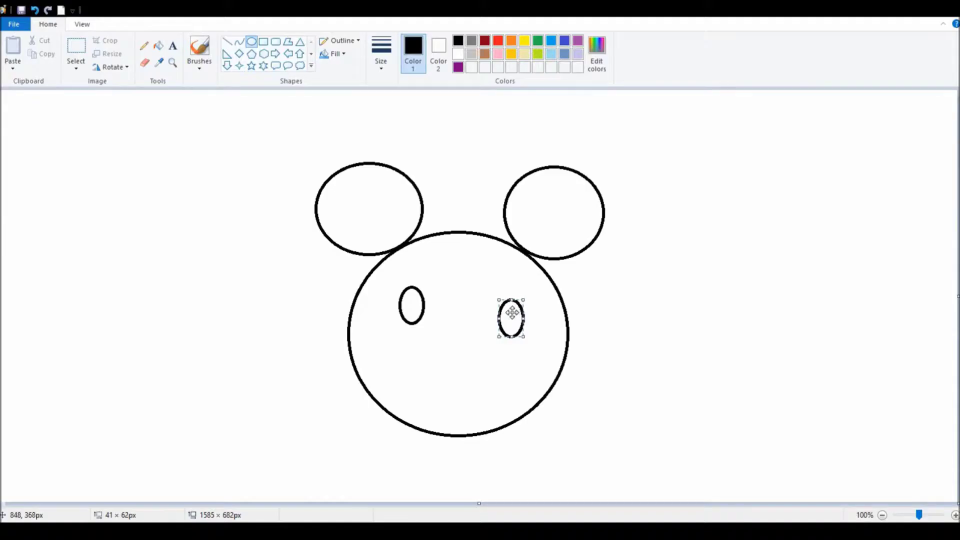
pyautogui.moveTo(511, 318); pyautogui.dragTo(503, 311)
# - Fill both ears and eye bottoms black, then sketch the face outline around cheeks and chin
pyautogui.click(548, 306)
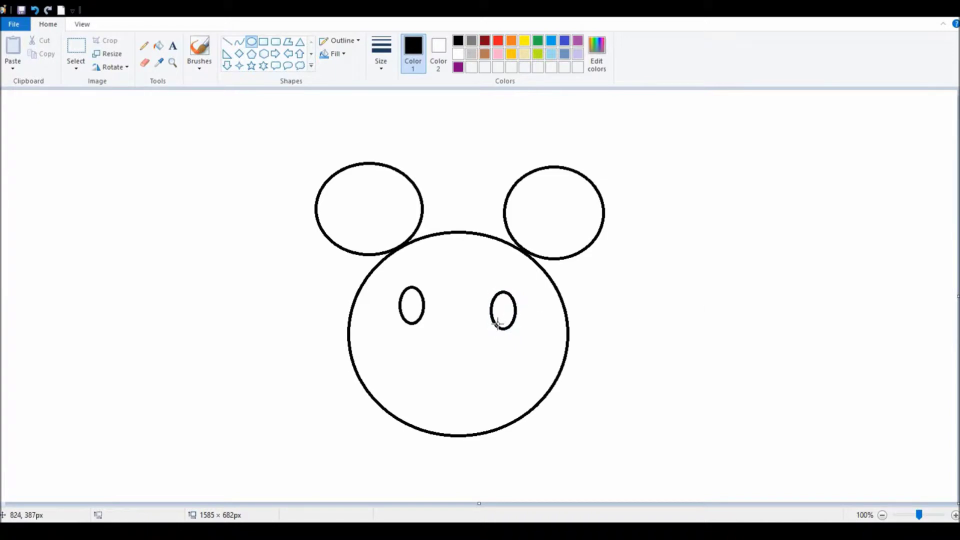
pyautogui.click(158, 46)
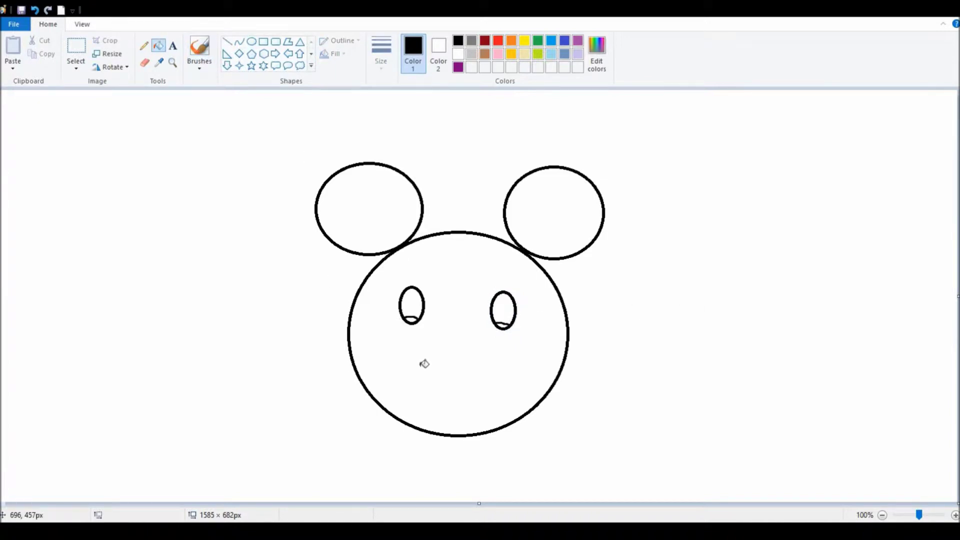
pyautogui.click(411, 320)
pyautogui.click(503, 325)
pyautogui.click(390, 182)
pyautogui.click(553, 212)
pyautogui.moveTo(408, 276); pyautogui.dragTo(419, 379)
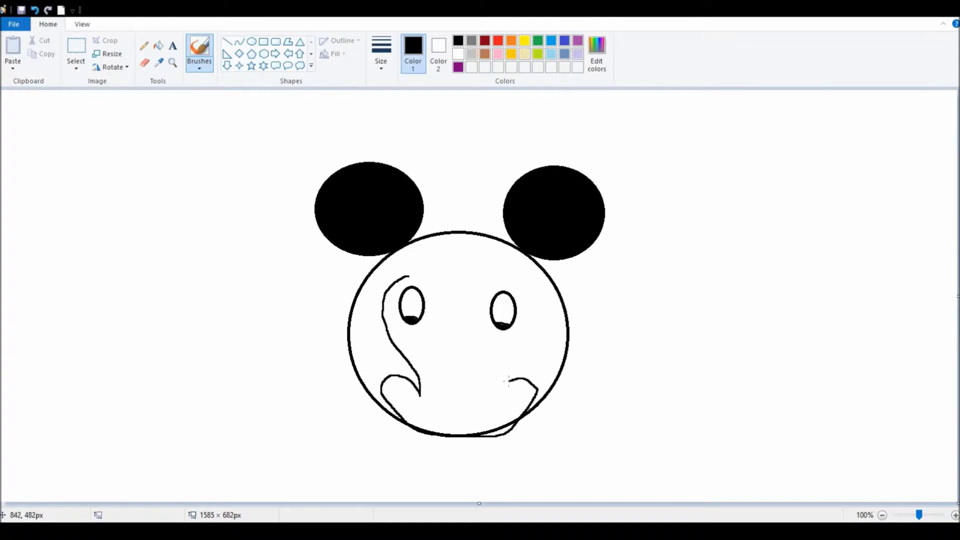
pyautogui.moveTo(420, 398); pyautogui.dragTo(494, 397)
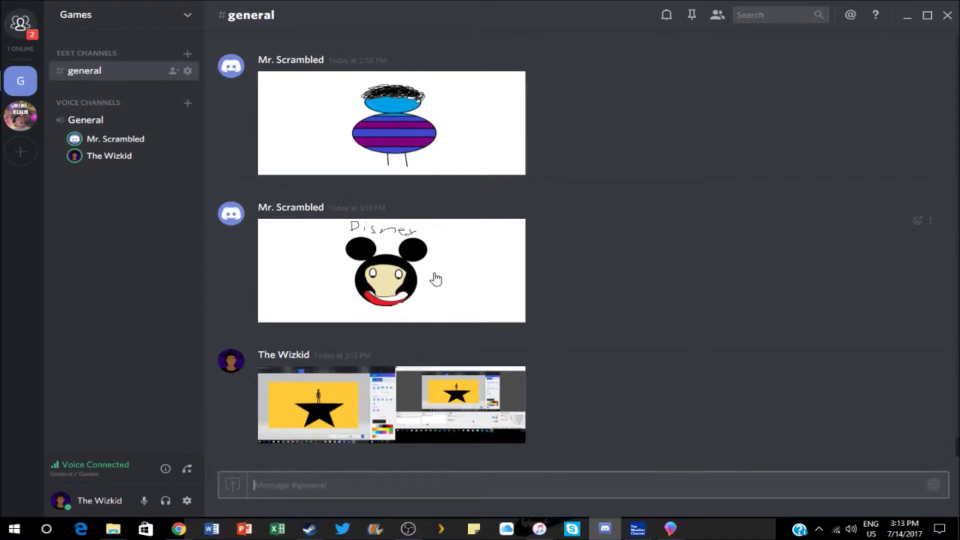
# - Open the Mickey drawing from #general in the image viewer
pyautogui.click(398, 277)
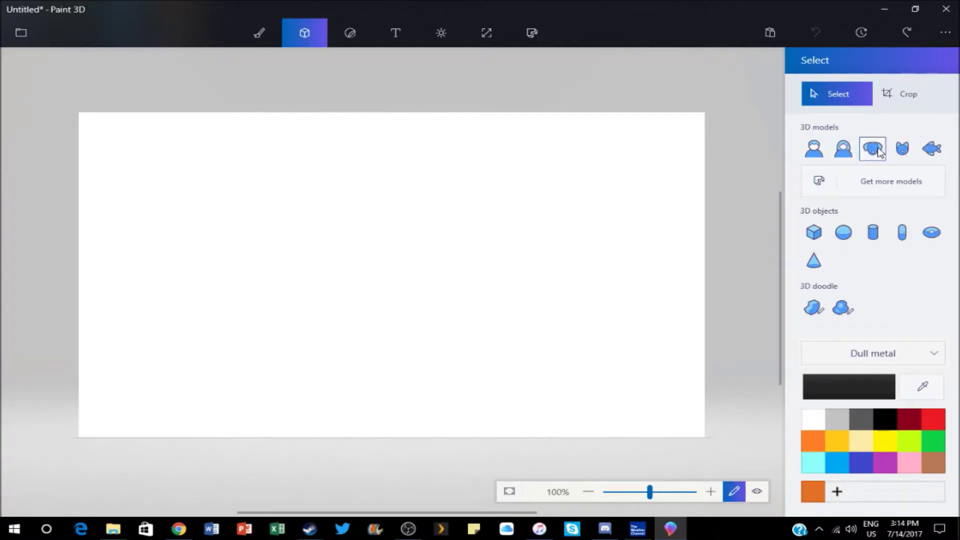
# - Browse the 2D Shapes, circle and Text tools
pyautogui.click(352, 31)
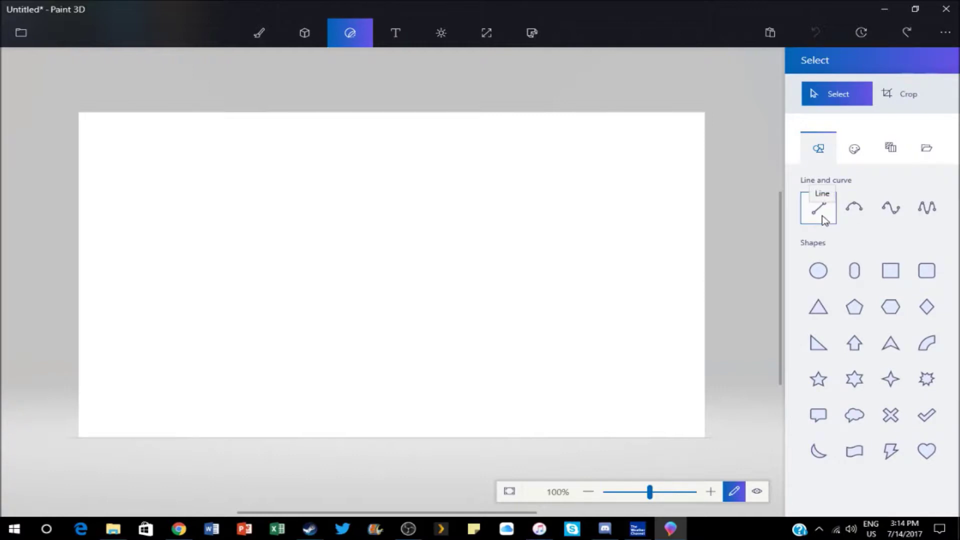
pyautogui.click(818, 272)
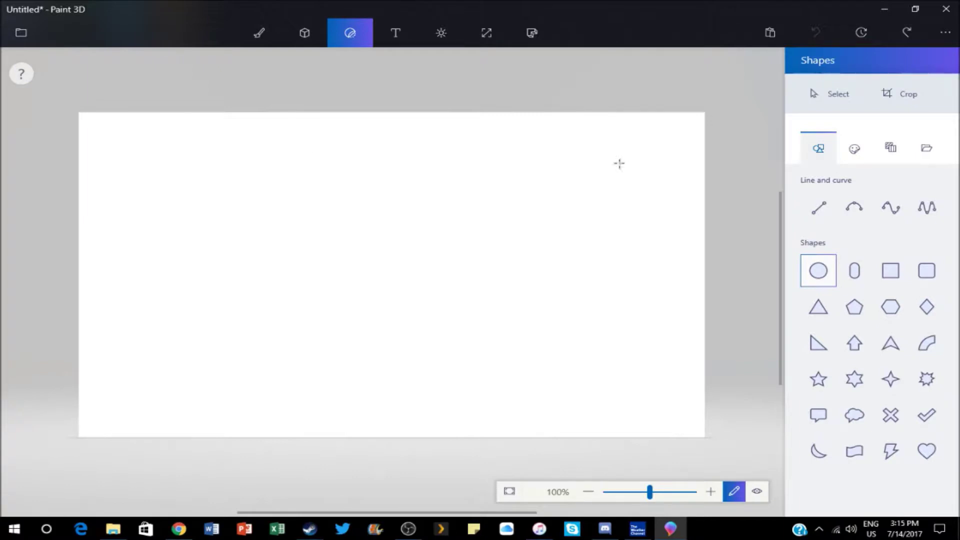
pyautogui.click(398, 36)
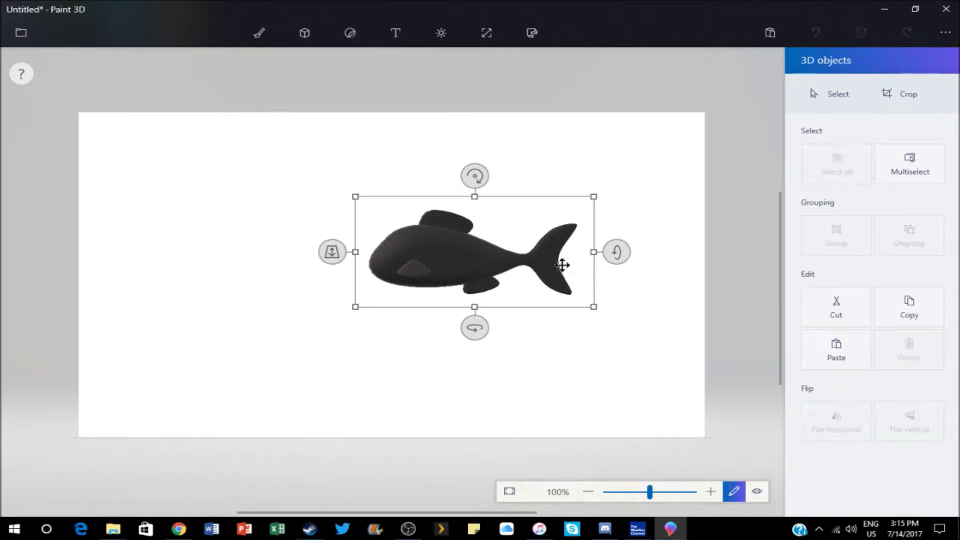
# - Move, rotate and tilt the 3D fish to an angle, then deselect it
pyautogui.moveTo(535, 302); pyautogui.dragTo(668, 272)
pyautogui.moveTo(585, 289); pyautogui.dragTo(496, 264)
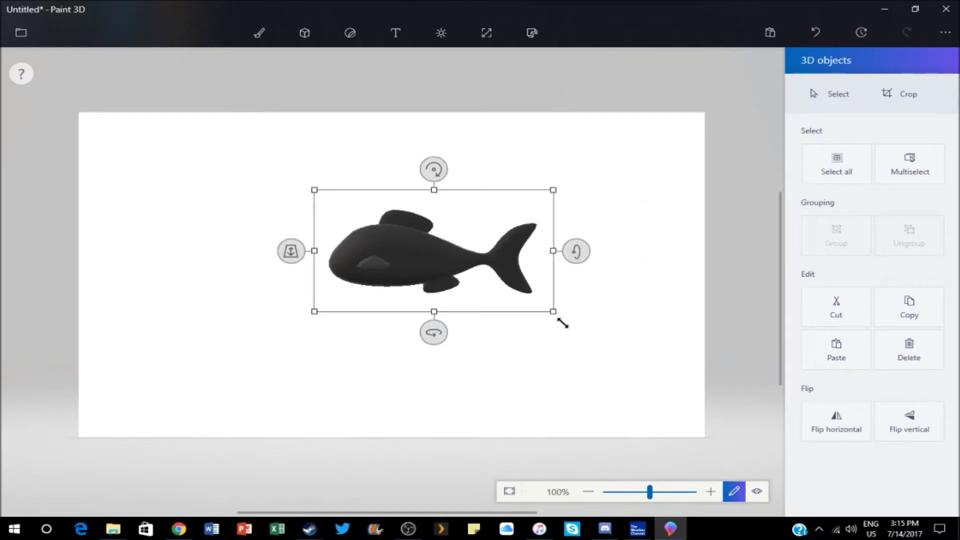
pyautogui.moveTo(435, 334); pyautogui.dragTo(525, 165)
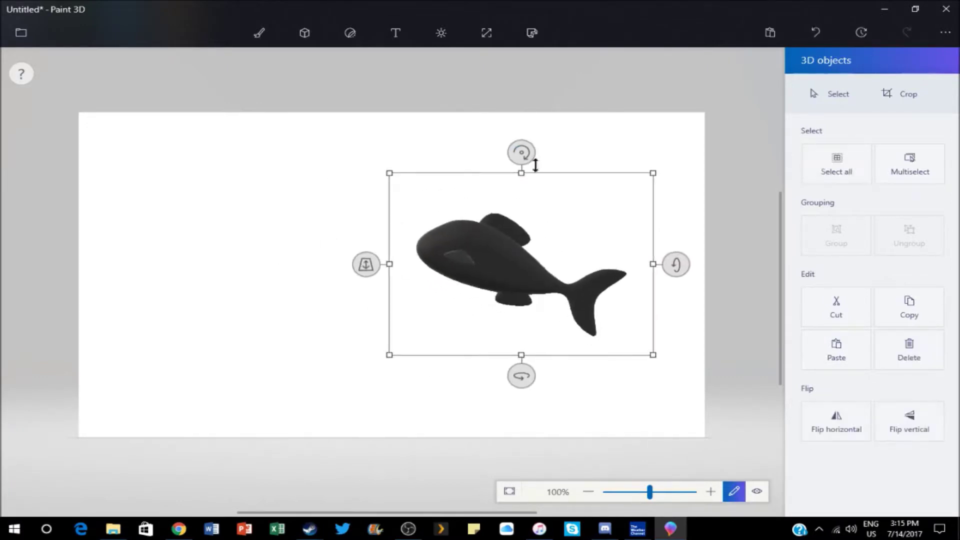
pyautogui.moveTo(540, 251); pyautogui.dragTo(499, 232)
pyautogui.click(660, 337)
pyautogui.click(932, 148)
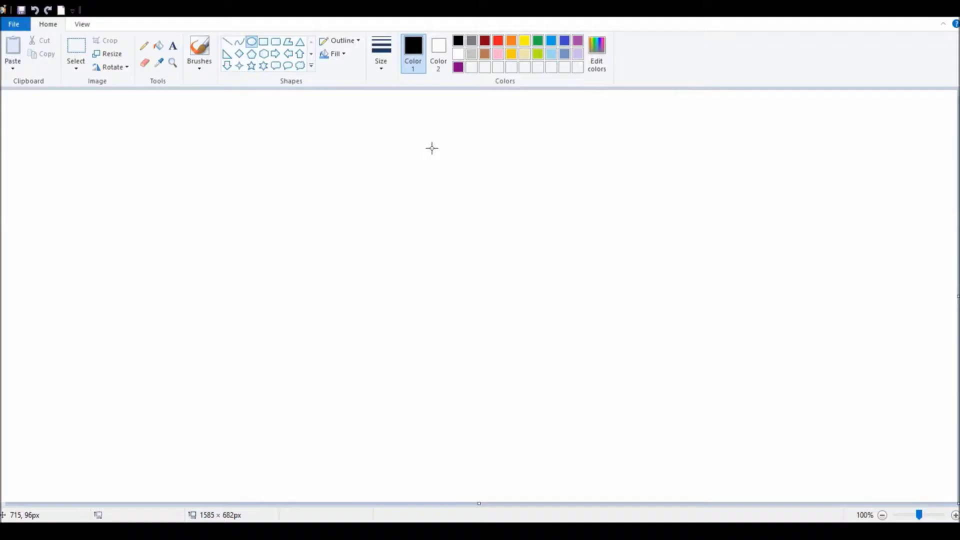
# - Draw a large oval and shift it to the right
pyautogui.moveTo(430, 147)
pyautogui.mouseDown()
pyautogui.moveTo(64, 436)
pyautogui.moveTo(37, 488)
pyautogui.mouseUp()
pyautogui.moveTo(230, 303); pyautogui.dragTo(403, 283)
pyautogui.click(765, 360)
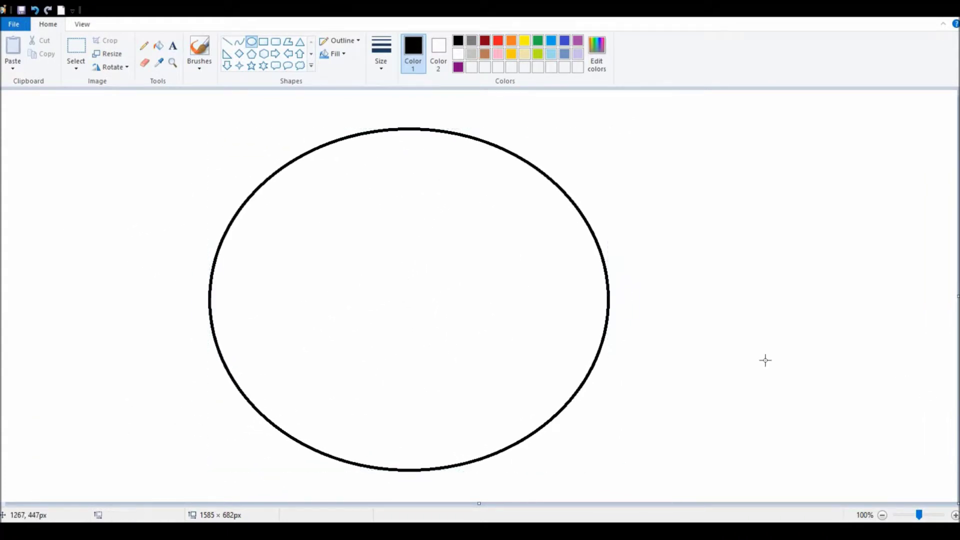
# - Draw a cluster of small rectangles inside the oval's upper portion
pyautogui.click(263, 41)
pyautogui.moveTo(423, 145)
pyautogui.mouseDown()
pyautogui.moveTo(467, 181)
pyautogui.moveTo(467, 165)
pyautogui.moveTo(439, 193)
pyautogui.mouseUp()
pyautogui.moveTo(448, 188); pyautogui.dragTo(473, 198)
pyautogui.moveTo(414, 205)
pyautogui.mouseDown()
pyautogui.moveTo(429, 227)
pyautogui.moveTo(452, 230)
pyautogui.mouseUp()
pyautogui.moveTo(485, 164); pyautogui.dragTo(512, 189)
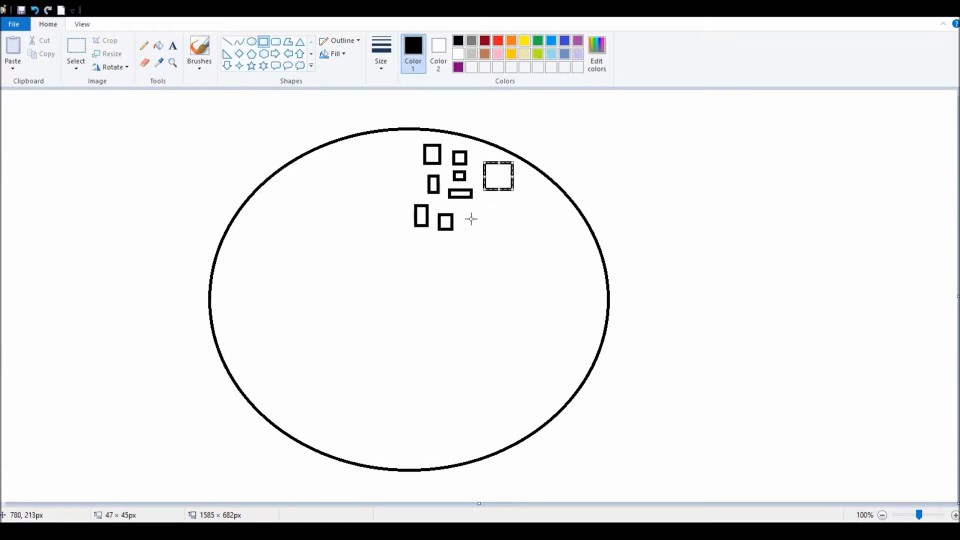
pyautogui.moveTo(472, 218); pyautogui.dragTo(503, 203)
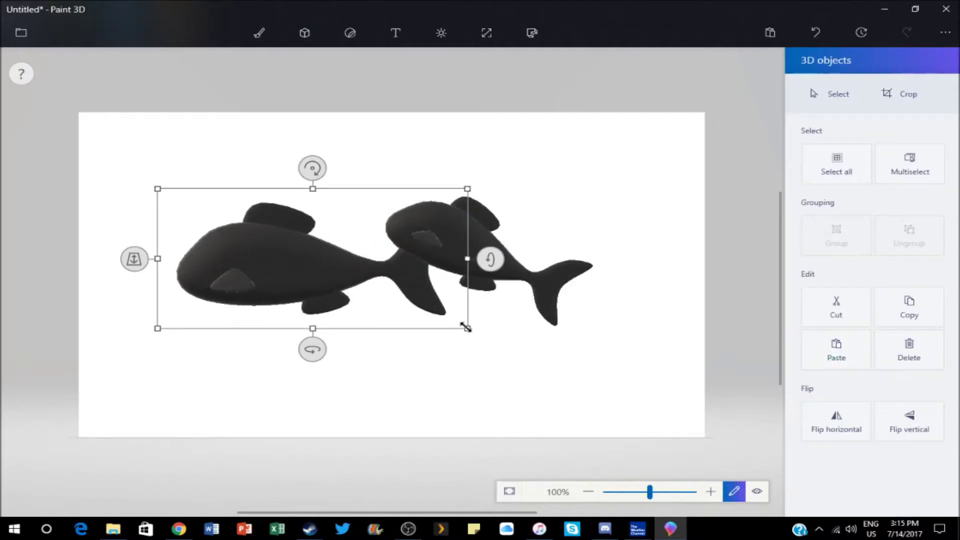
# - Shrink and shift the left fish, then undo and redo the changes
pyautogui.moveTo(467, 326); pyautogui.dragTo(290, 232)
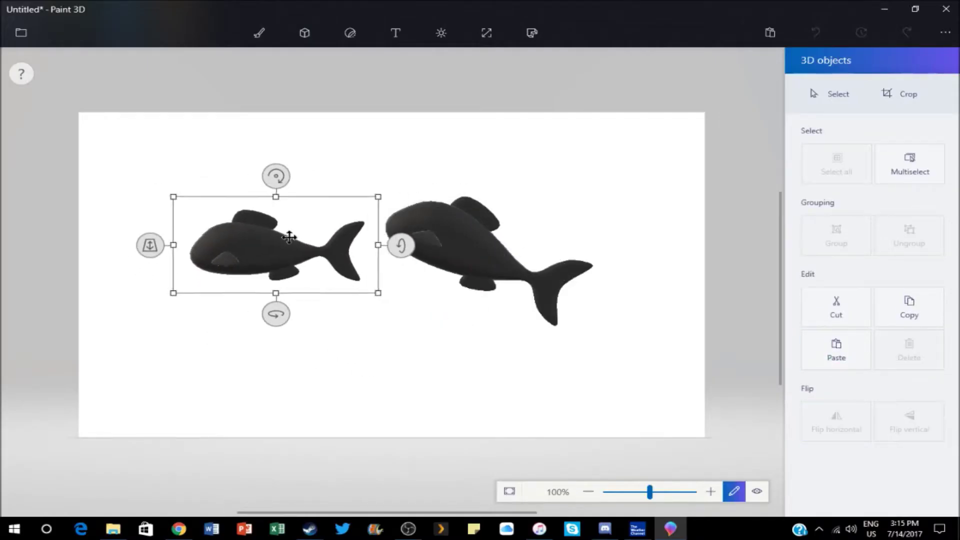
pyautogui.moveTo(374, 289); pyautogui.dragTo(387, 307)
pyautogui.click(304, 33)
pyautogui.click(287, 257)
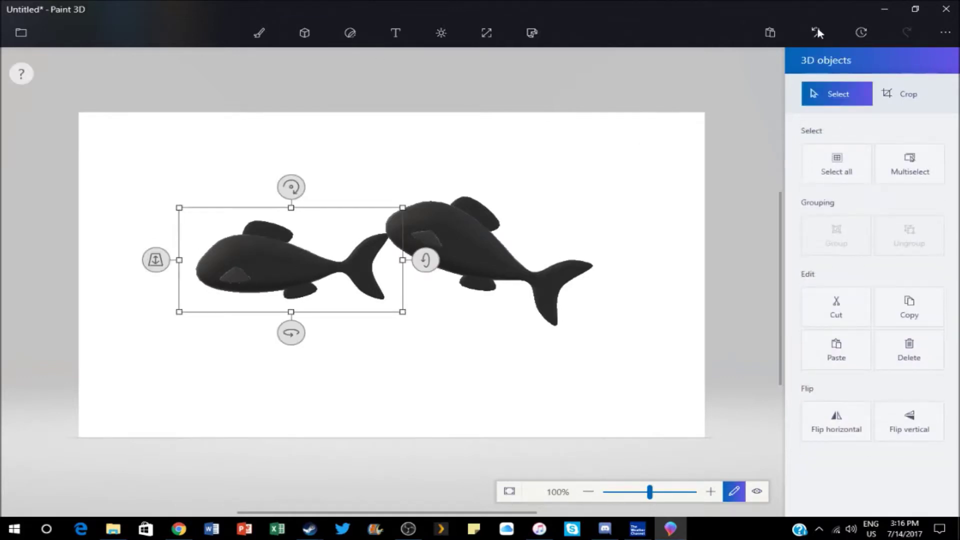
pyautogui.click(816, 32)
pyautogui.hotkey('ctrl', 'y')
# - Spin and tilt the white fish tail-up and move it over the black fish
pyautogui.click(342, 302)
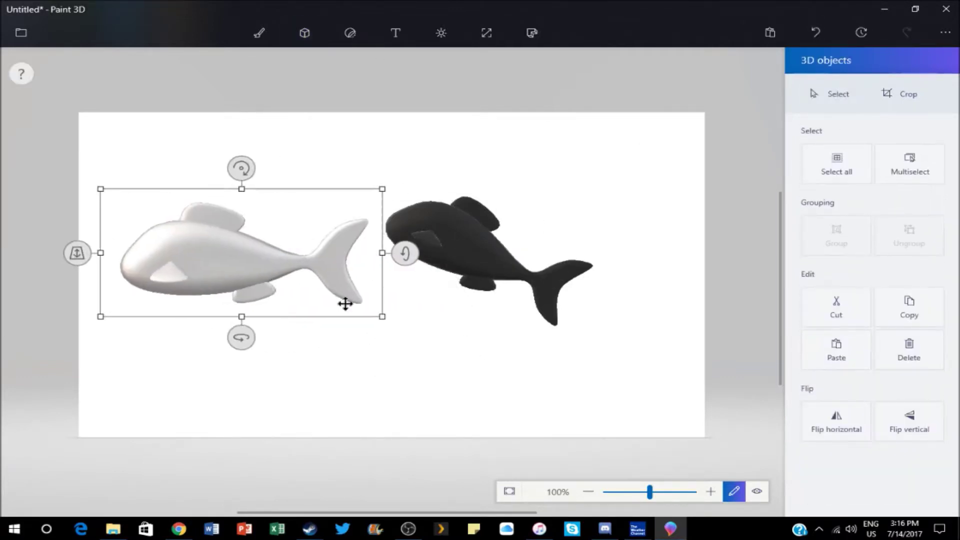
pyautogui.moveTo(77, 250)
pyautogui.mouseDown()
pyautogui.moveTo(100, 235)
pyautogui.moveTo(77, 248)
pyautogui.mouseUp()
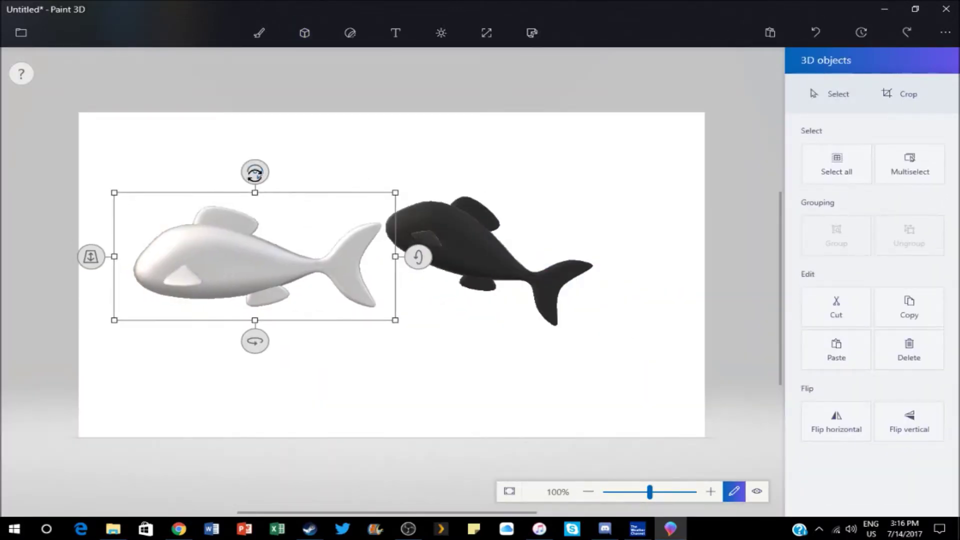
pyautogui.moveTo(255, 341); pyautogui.dragTo(382, 339)
pyautogui.moveTo(254, 172); pyautogui.dragTo(328, 214)
pyautogui.moveTo(295, 258); pyautogui.dragTo(398, 313)
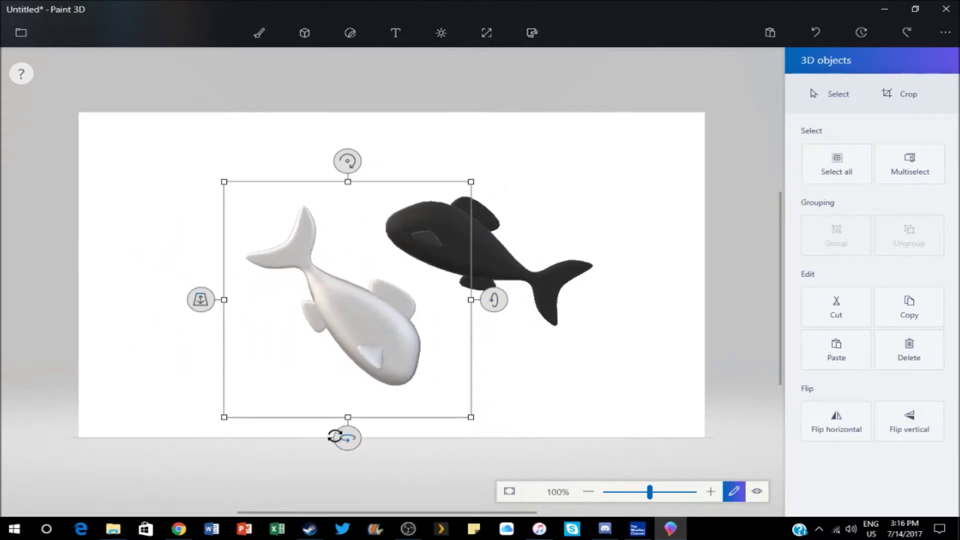
pyautogui.moveTo(333, 437); pyautogui.dragTo(338, 415)
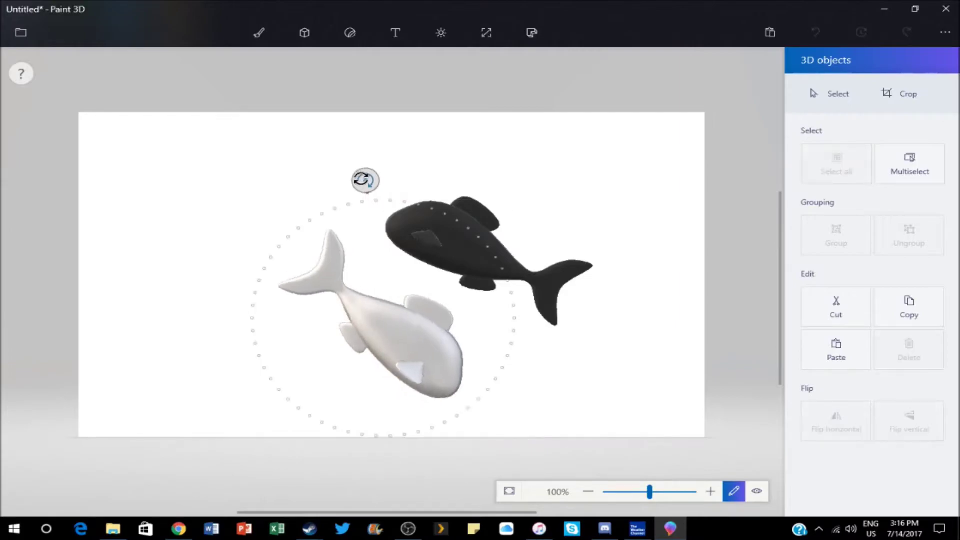
pyautogui.moveTo(383, 178); pyautogui.dragTo(353, 184)
# - Draw a large and a wide rectangle on the right, plus four small ones near the bottom
pyautogui.click(590, 174)
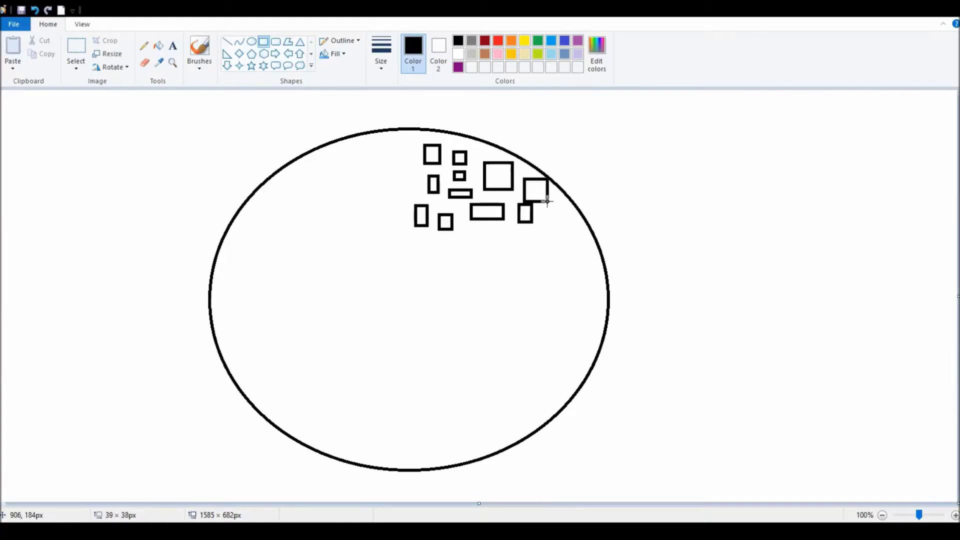
pyautogui.moveTo(509, 314); pyautogui.dragTo(547, 271)
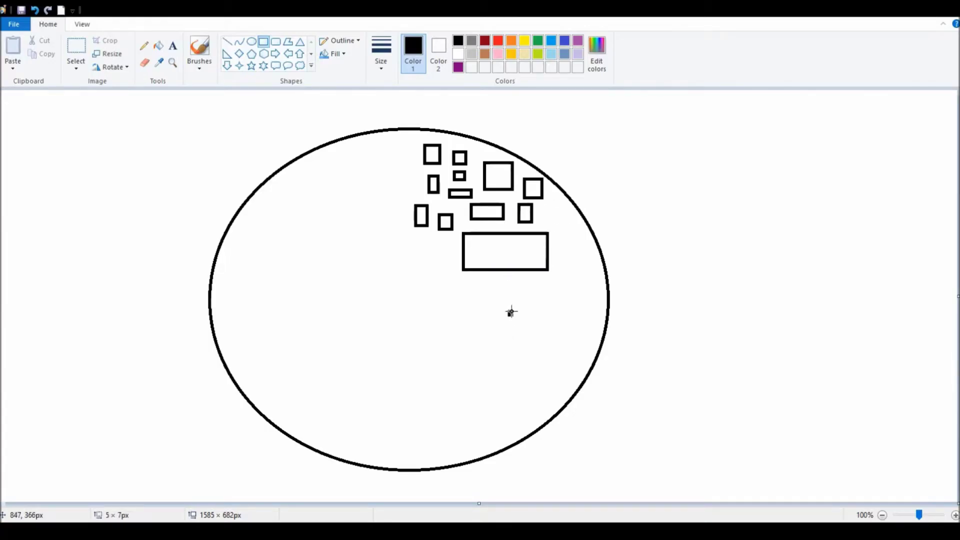
pyautogui.moveTo(461, 317); pyautogui.dragTo(549, 355)
pyautogui.moveTo(403, 400); pyautogui.dragTo(445, 411)
pyautogui.moveTo(467, 408); pyautogui.dragTo(489, 428)
pyautogui.moveTo(491, 379); pyautogui.dragTo(519, 403)
pyautogui.moveTo(417, 364); pyautogui.dragTo(448, 380)
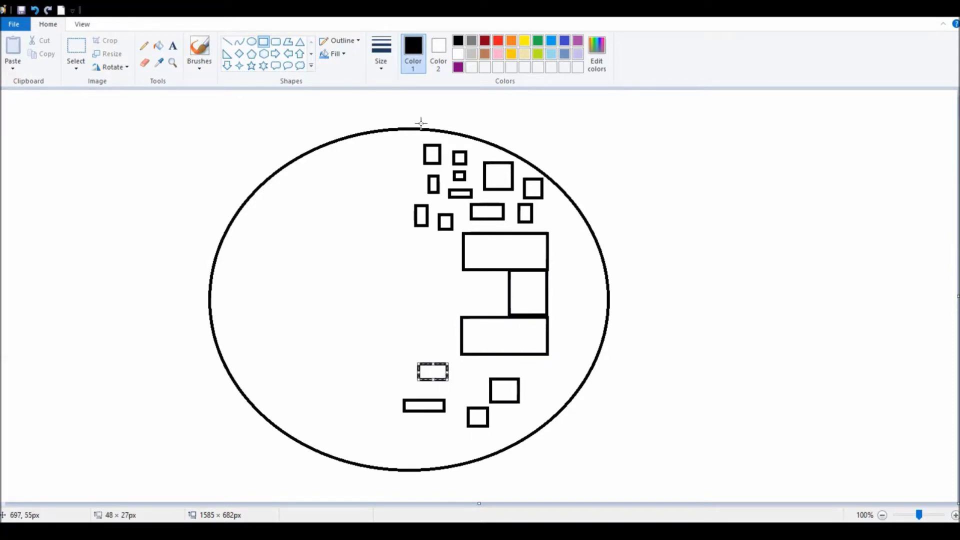
# - Pick blue for the brush and delete both fish in Paint 3D
pyautogui.click(564, 41)
pyautogui.click(458, 40)
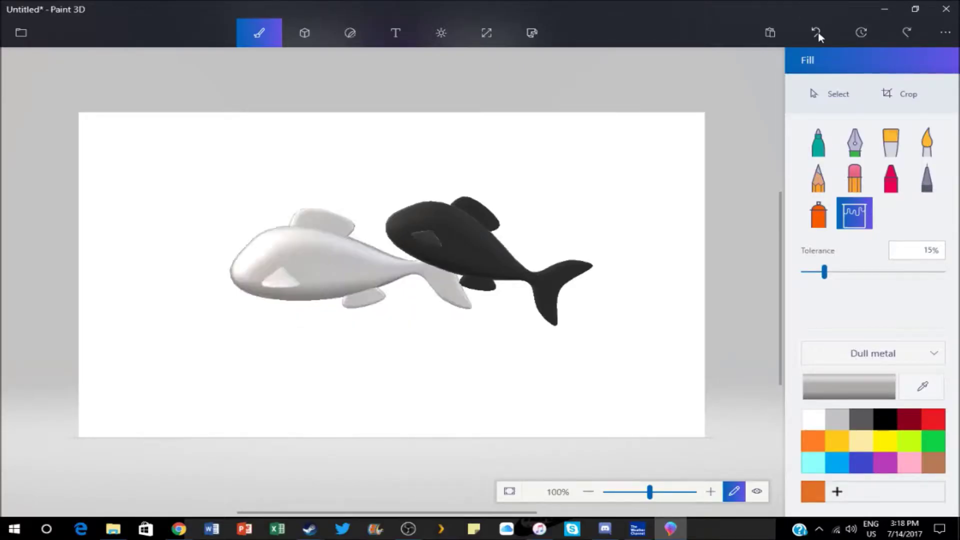
pyautogui.click(818, 32)
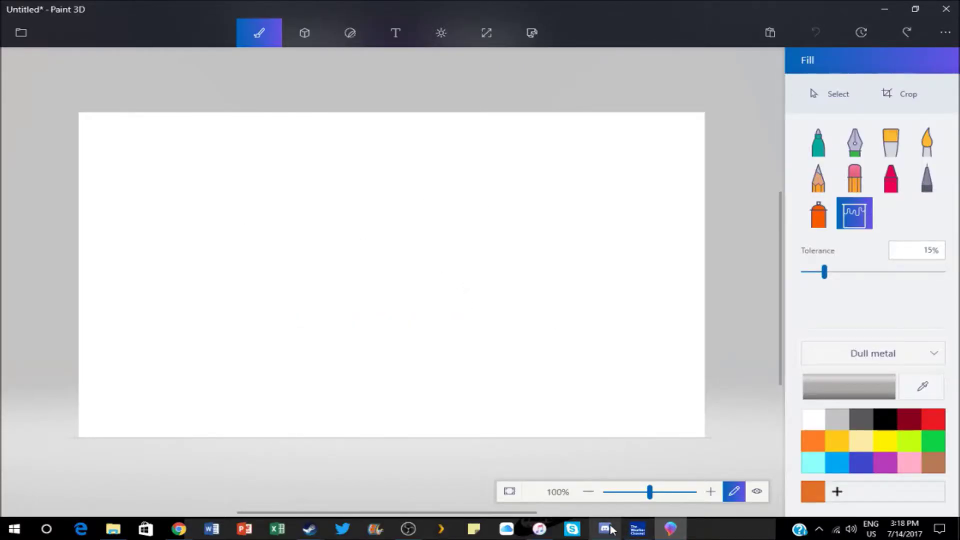
pyautogui.moveTo(605, 529)
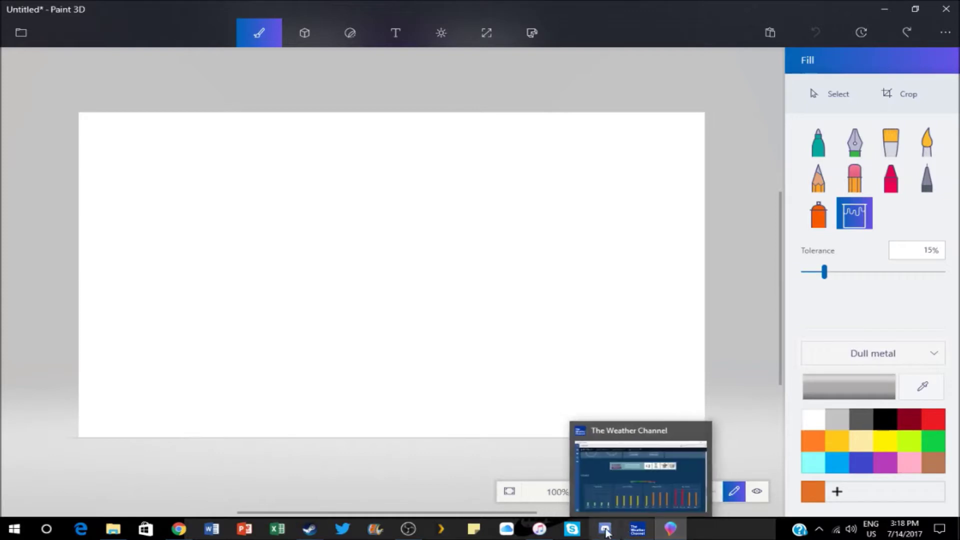
# - Bring Discord to the front to view the enlarged city map
pyautogui.click(616, 530)
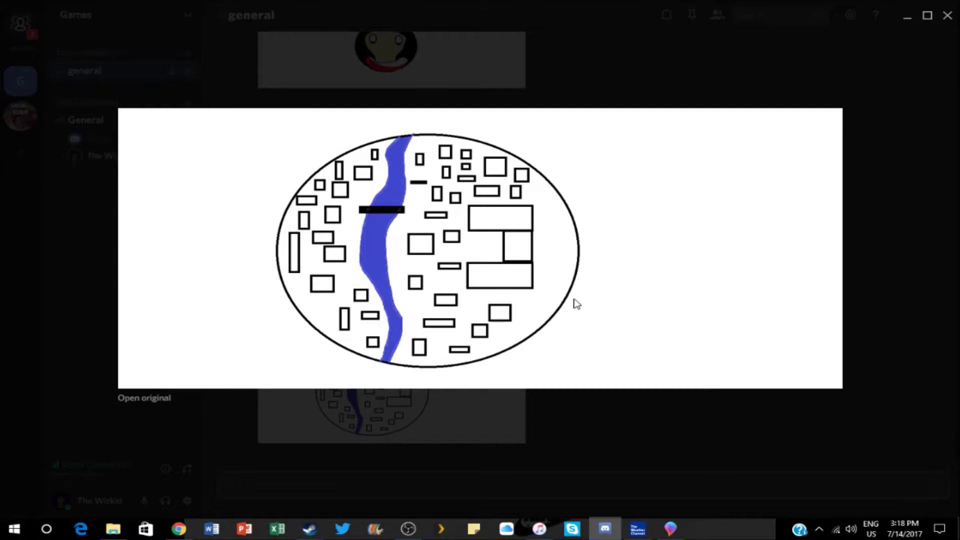
# - Search 'omashu' in a new Chrome tab and open the first image result
pyautogui.click(178, 528)
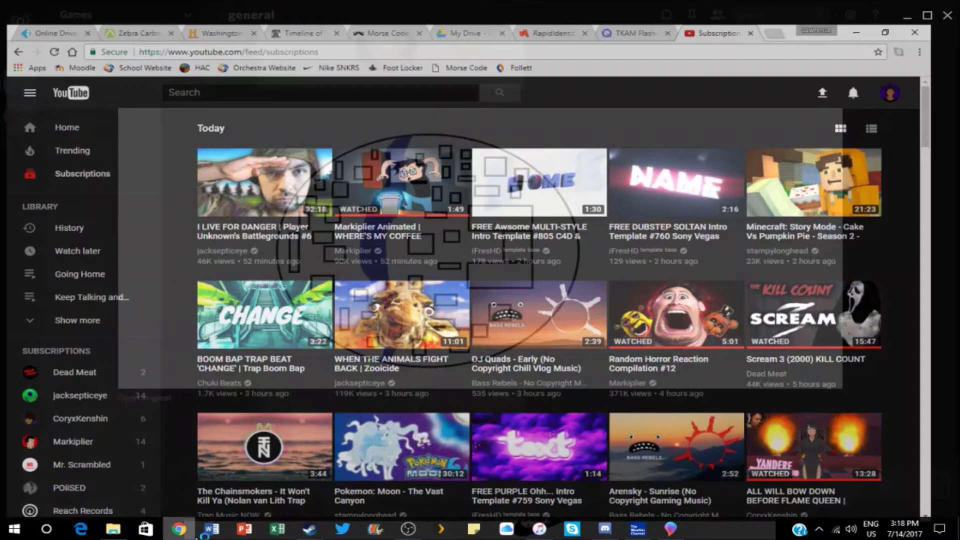
pyautogui.click(794, 11)
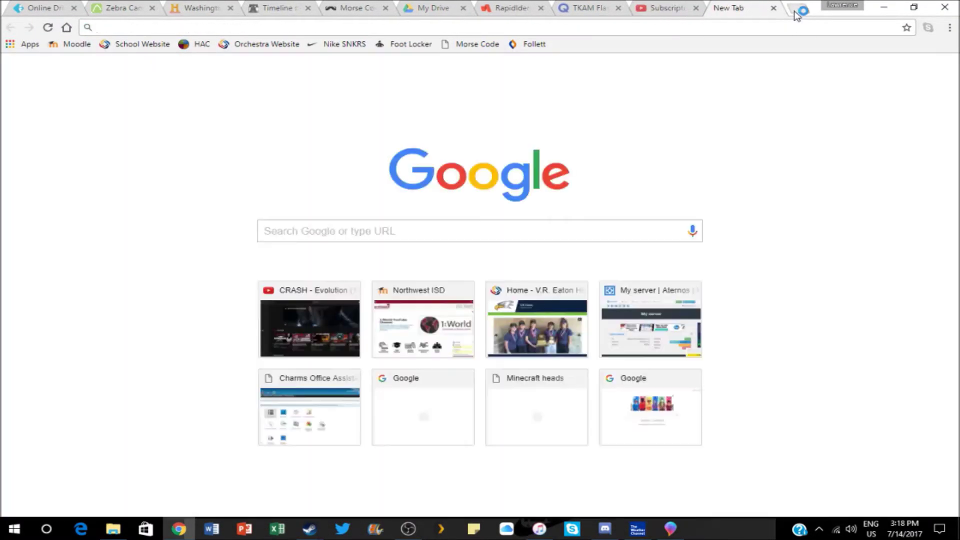
pyautogui.write('omash')
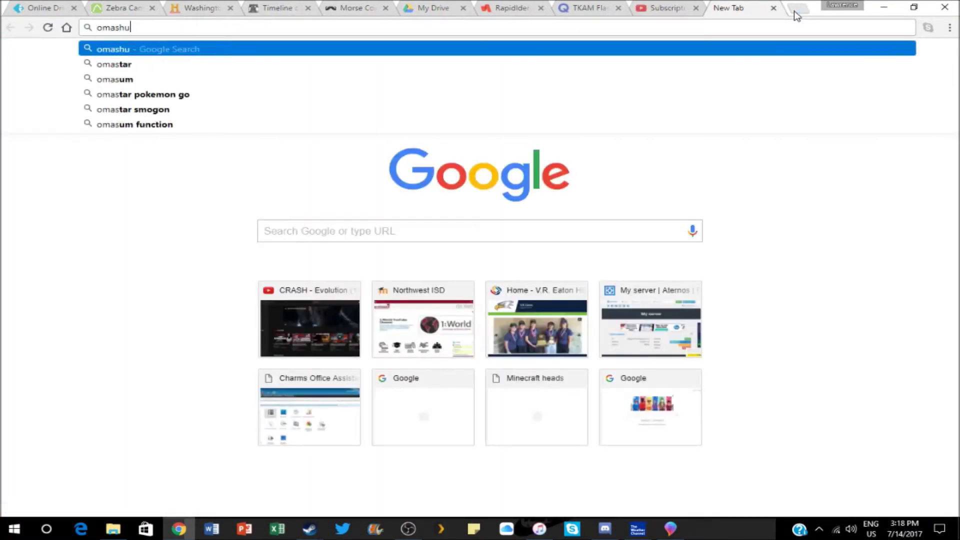
pyautogui.write('u')
pyautogui.press('Return')
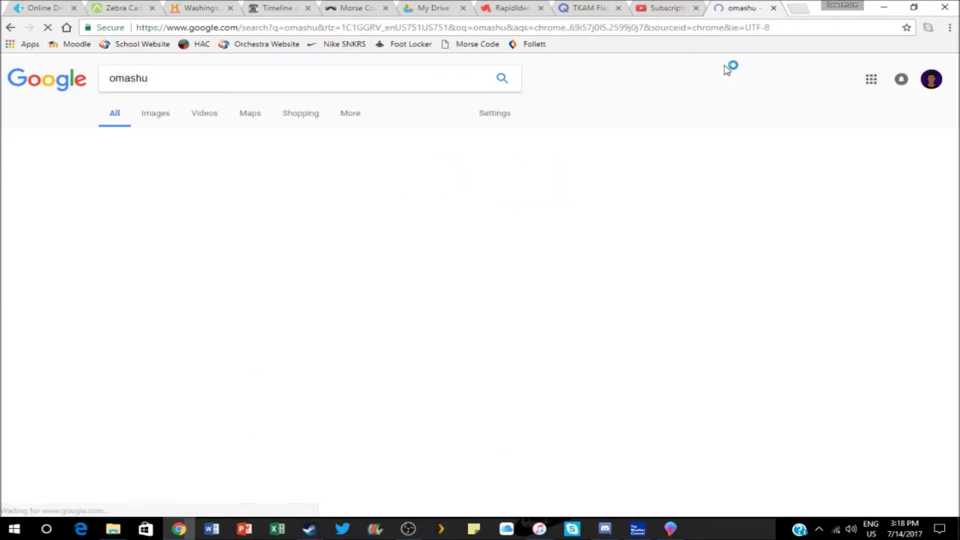
pyautogui.click(138, 378)
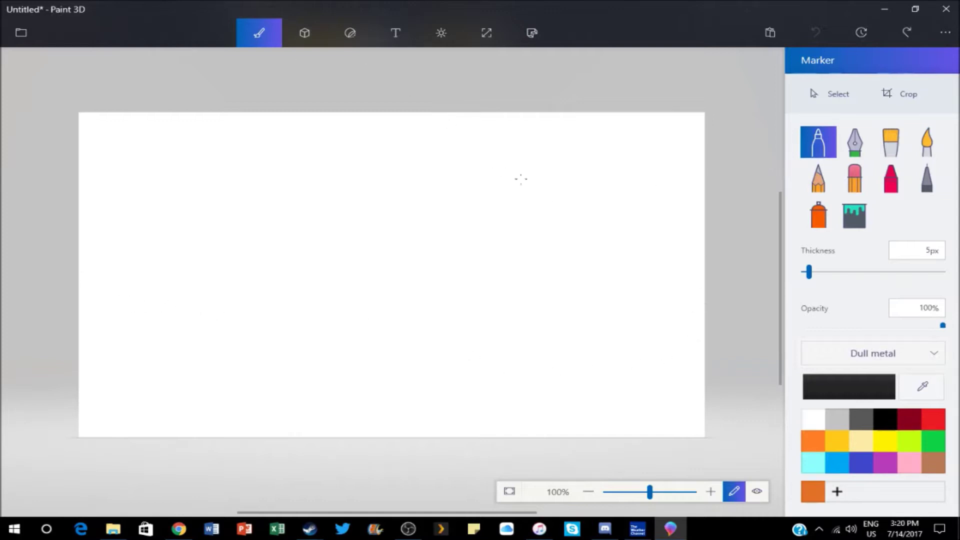
# - Draw a blue head outline with the Marker and fill it solid blue
pyautogui.click(838, 461)
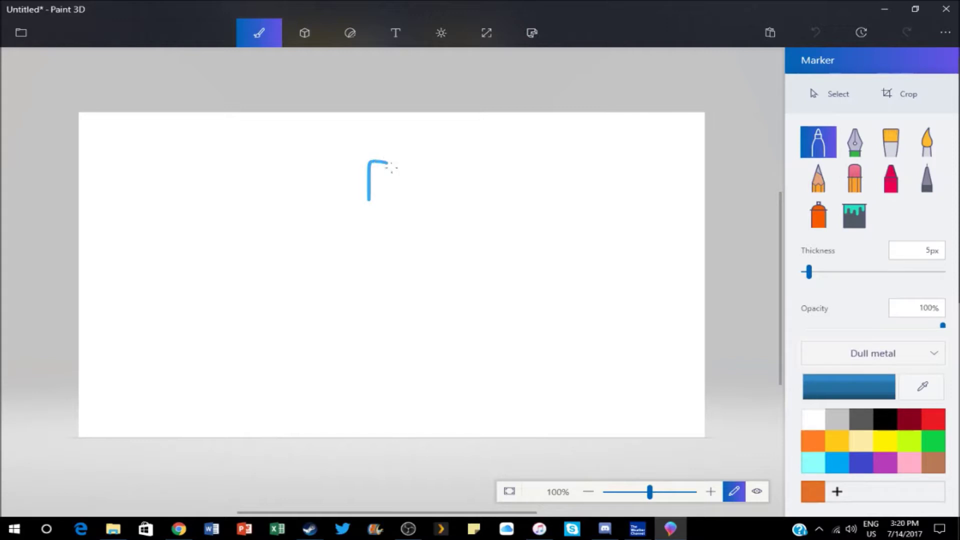
pyautogui.moveTo(391, 168); pyautogui.dragTo(399, 197)
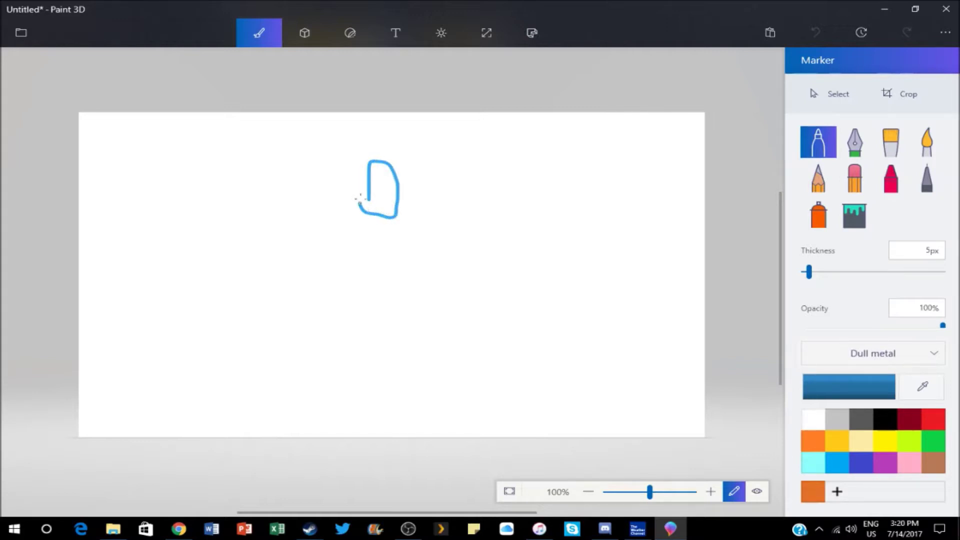
pyautogui.click(824, 30)
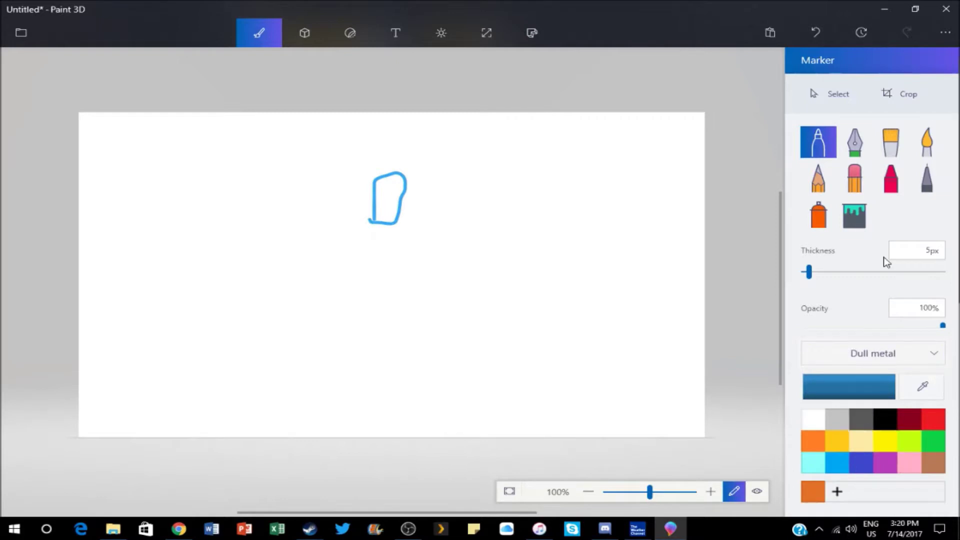
pyautogui.click(854, 216)
pyautogui.click(383, 211)
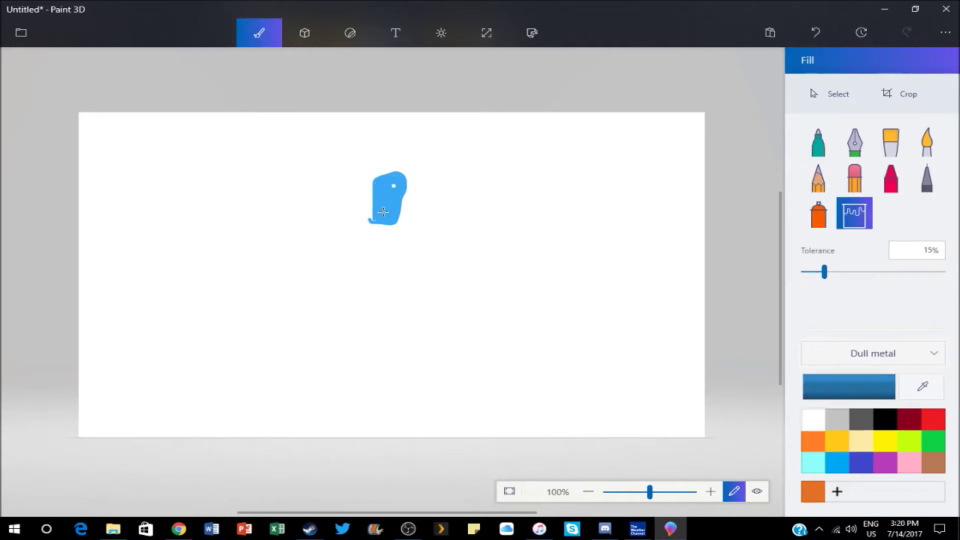
# - Draw a dark indigo curve across the head
pyautogui.click(856, 463)
pyautogui.click(549, 382)
pyautogui.click(815, 32)
pyautogui.click(818, 143)
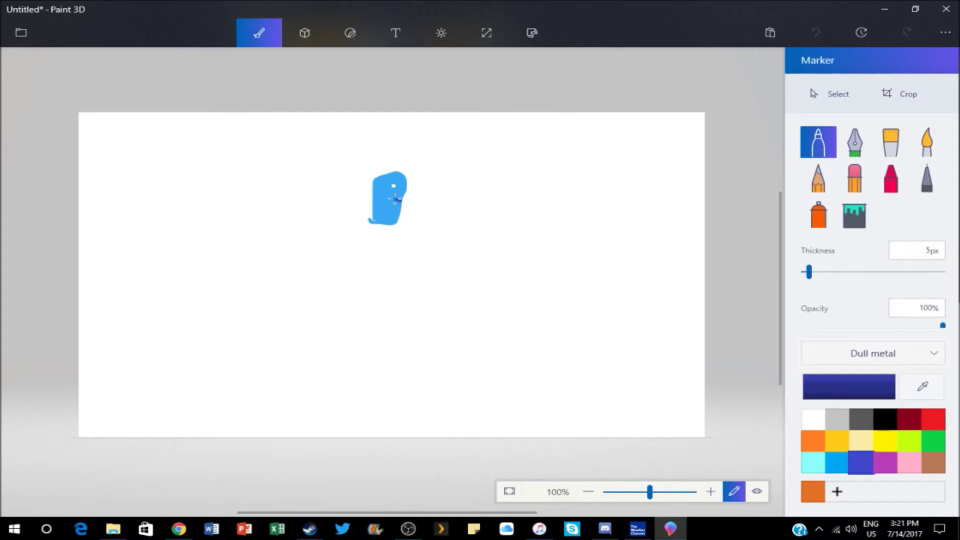
pyautogui.moveTo(400, 198)
pyautogui.mouseDown()
pyautogui.moveTo(389, 219)
pyautogui.moveTo(425, 235)
pyautogui.mouseUp()
# - Outline a tall body below the head and fill it pale yellow, refined to beige
pyautogui.click(860, 440)
pyautogui.hotkey('ctrl', 'z')
pyautogui.moveTo(373, 221)
pyautogui.mouseDown()
pyautogui.moveTo(373, 253)
pyautogui.moveTo(396, 224)
pyautogui.mouseUp()
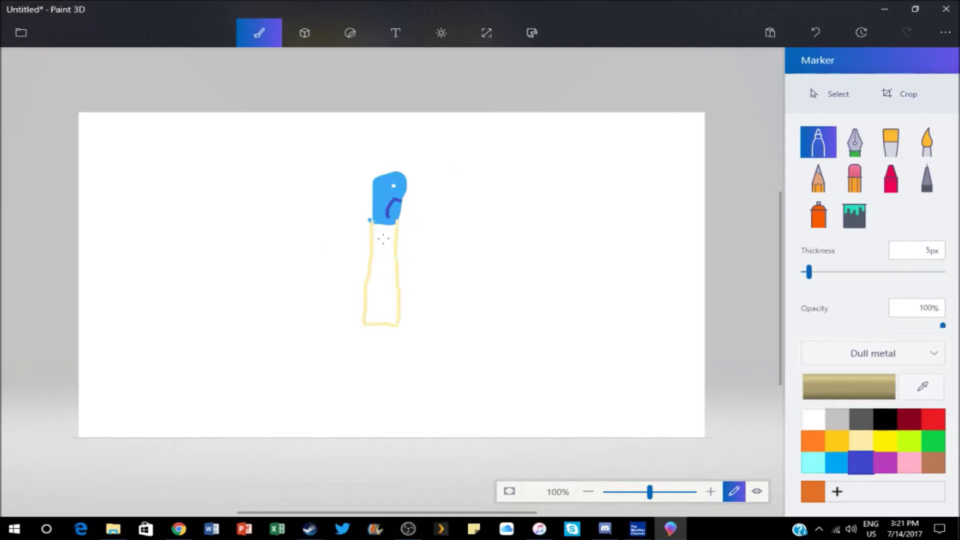
pyautogui.click(854, 215)
pyautogui.click(381, 278)
pyautogui.click(813, 491)
pyautogui.click(407, 172)
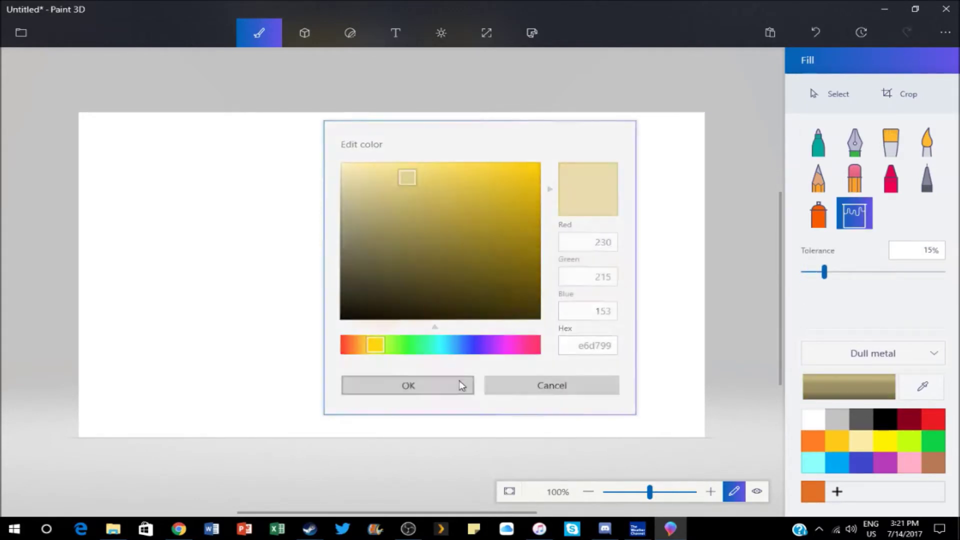
pyautogui.click(459, 385)
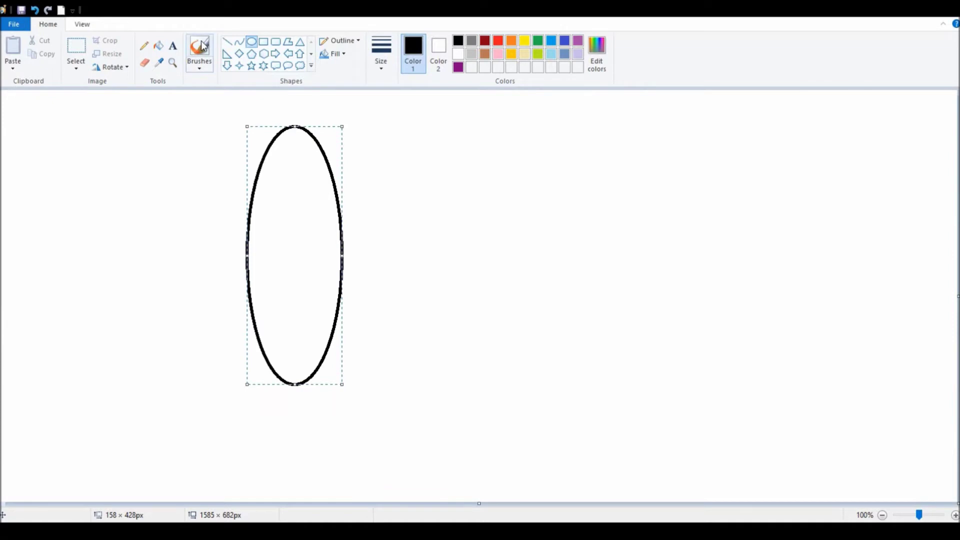
pyautogui.click(201, 47)
pyautogui.click(564, 41)
# - Draw two black oval eyes at the top of the ellipse
pyautogui.moveTo(275, 135); pyautogui.dragTo(230, 338)
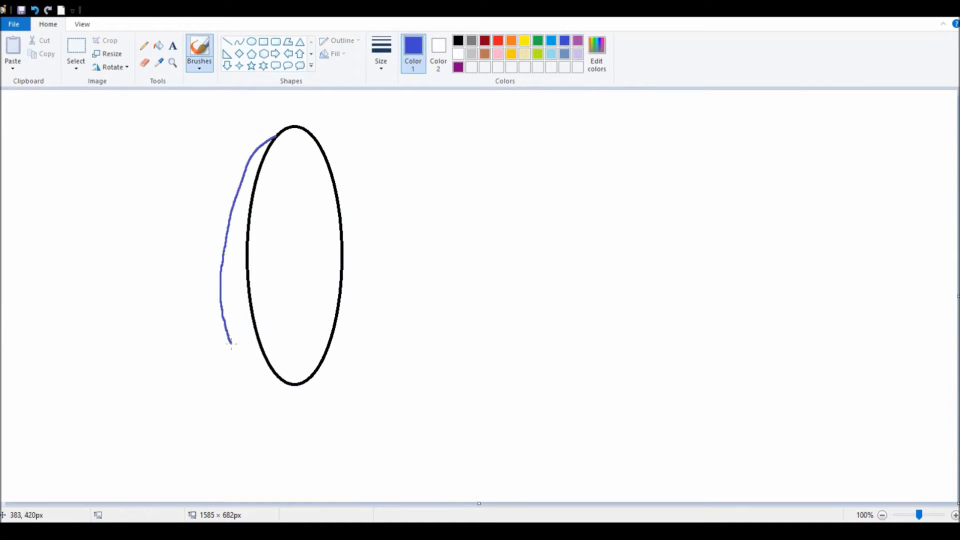
pyautogui.hotkey('ctrl', 'z')
pyautogui.click(251, 41)
pyautogui.click(458, 41)
pyautogui.moveTo(274, 136)
pyautogui.mouseDown()
pyautogui.moveTo(285, 162)
pyautogui.moveTo(306, 169)
pyautogui.moveTo(304, 196)
pyautogui.moveTo(292, 225)
pyautogui.moveTo(246, 256)
pyautogui.mouseUp()
# - Brush blue arms on both sides of the ellipse and two legs below it
pyautogui.click(349, 211)
pyautogui.click(199, 53)
pyautogui.click(564, 41)
pyautogui.hotkey('ctrl', 'z')
pyautogui.hotkey('ctrl', 'z')
pyautogui.moveTo(343, 241); pyautogui.dragTo(346, 255)
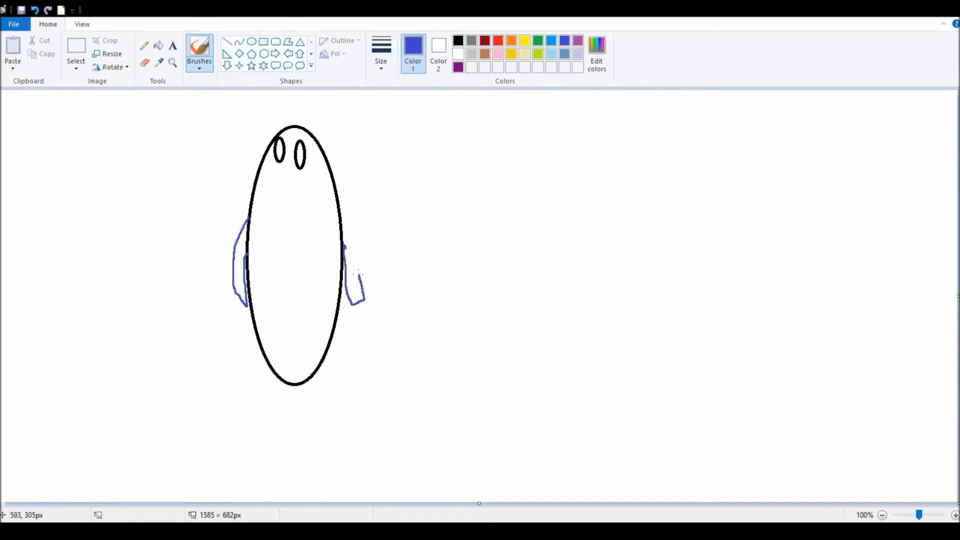
pyautogui.moveTo(279, 379); pyautogui.dragTo(257, 459)
pyautogui.hotkey('ctrl', 'z')
pyautogui.moveTo(278, 380)
pyautogui.mouseDown()
pyautogui.moveTo(264, 454)
pyautogui.moveTo(329, 459)
pyautogui.mouseUp()
# - Fill the body with colour and add faint details on it
pyautogui.click(158, 45)
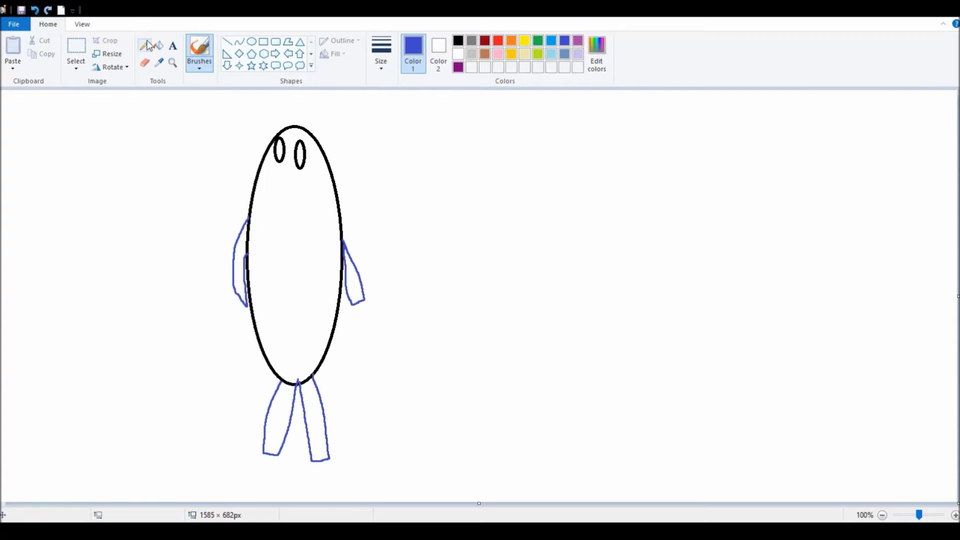
pyautogui.click(294, 255)
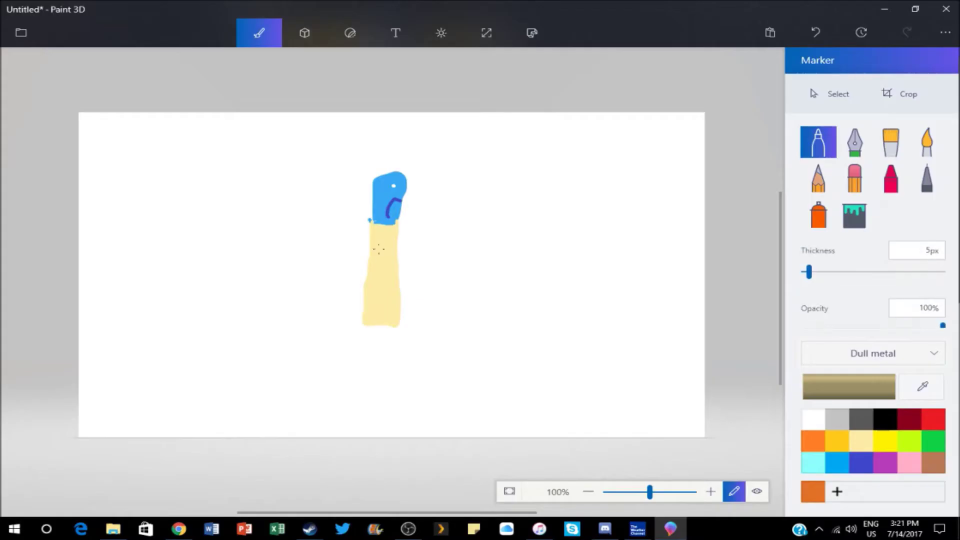
pyautogui.moveTo(379, 249); pyautogui.dragTo(385, 299)
pyautogui.click(837, 462)
# - Fill the head and the body stripe with light cyan
pyautogui.click(370, 294)
pyautogui.click(815, 32)
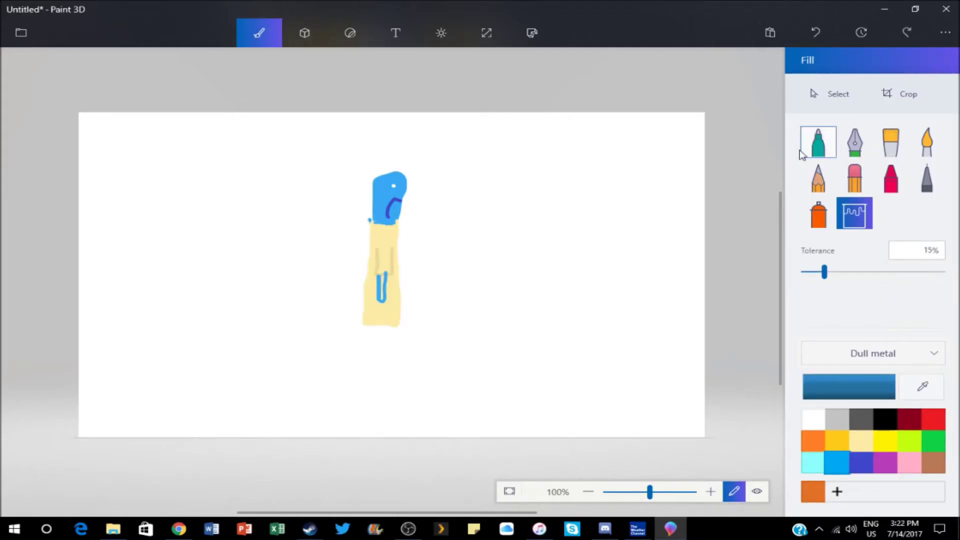
pyautogui.click(817, 143)
pyautogui.click(823, 469)
pyautogui.click(854, 215)
pyautogui.click(390, 199)
pyautogui.click(381, 289)
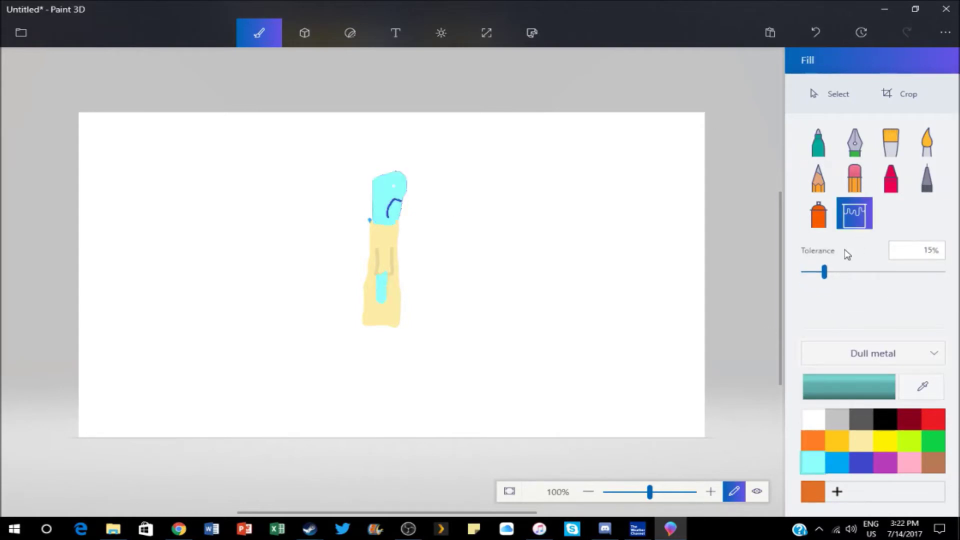
# - Draw a leg below the body and fill it cyan
pyautogui.click(817, 142)
pyautogui.moveTo(376, 327); pyautogui.dragTo(387, 327)
pyautogui.click(854, 216)
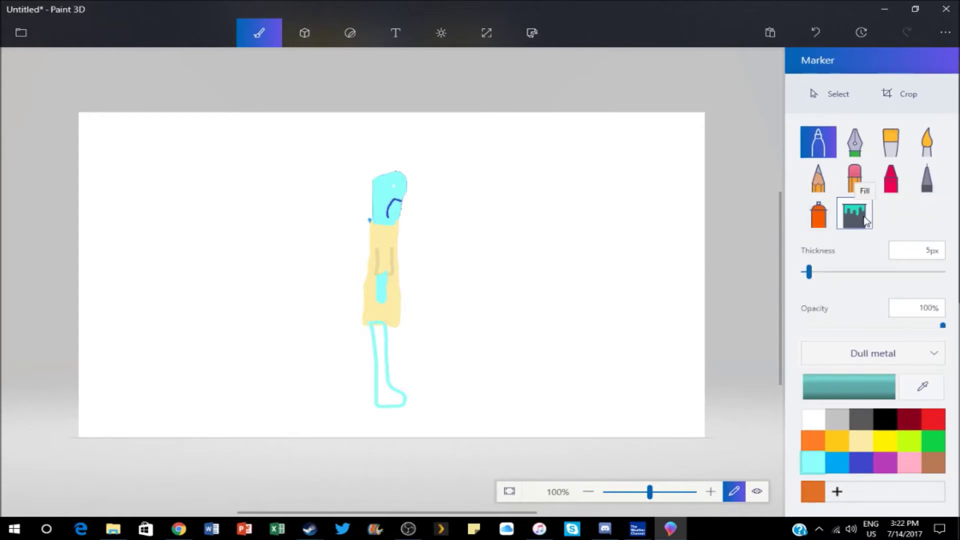
pyautogui.click(386, 368)
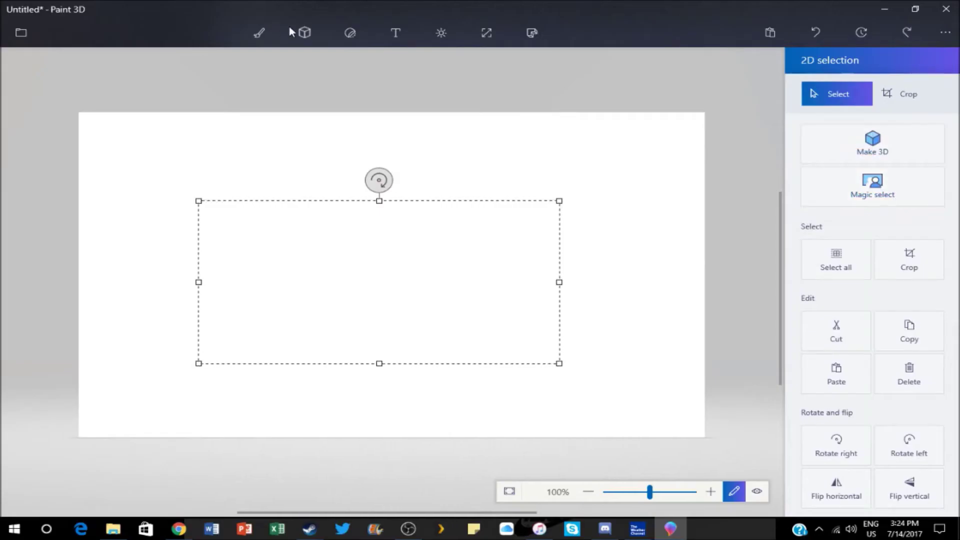
# - Choose the soft-edged 3D doodle in teal
pyautogui.click(293, 31)
pyautogui.click(843, 308)
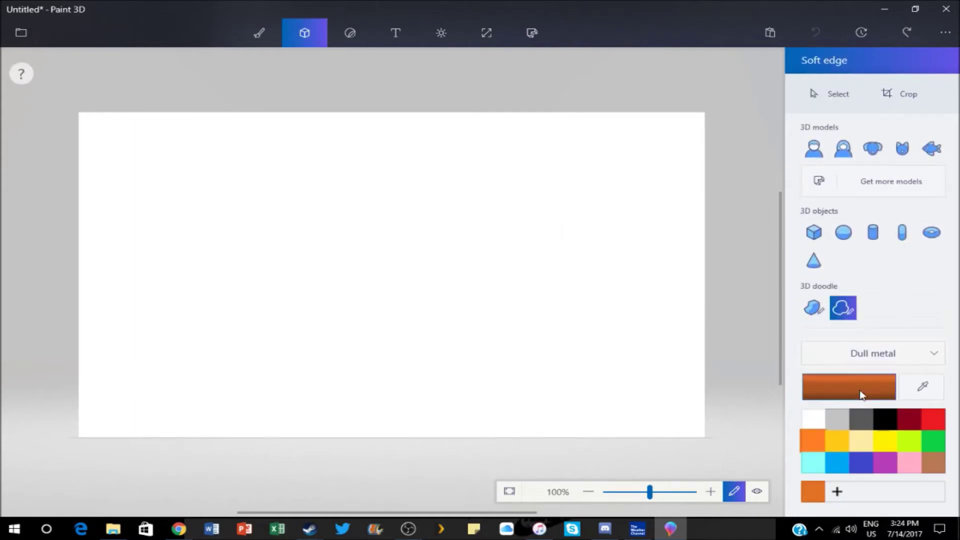
pyautogui.click(813, 462)
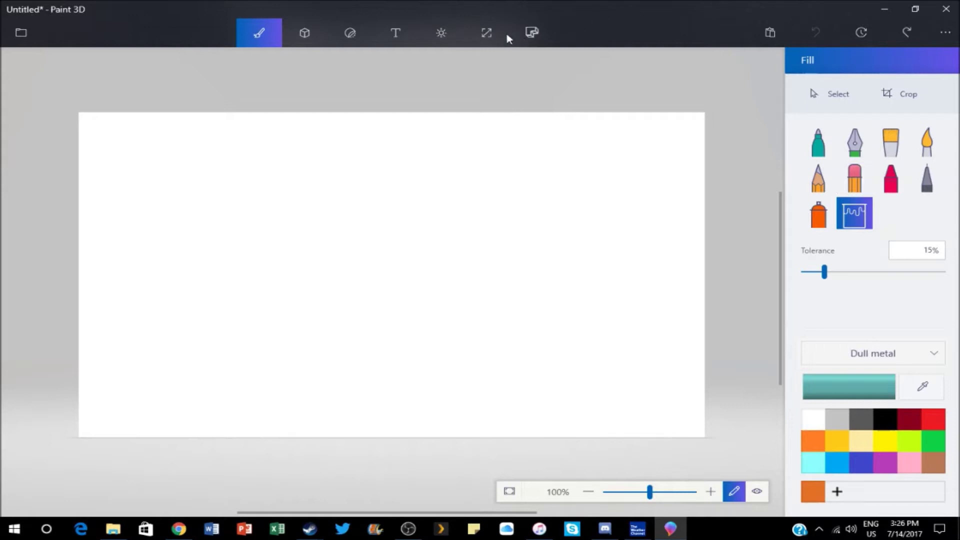
# - Paint a beige head with a nose, replacing an undone trial 'F'
pyautogui.click(395, 34)
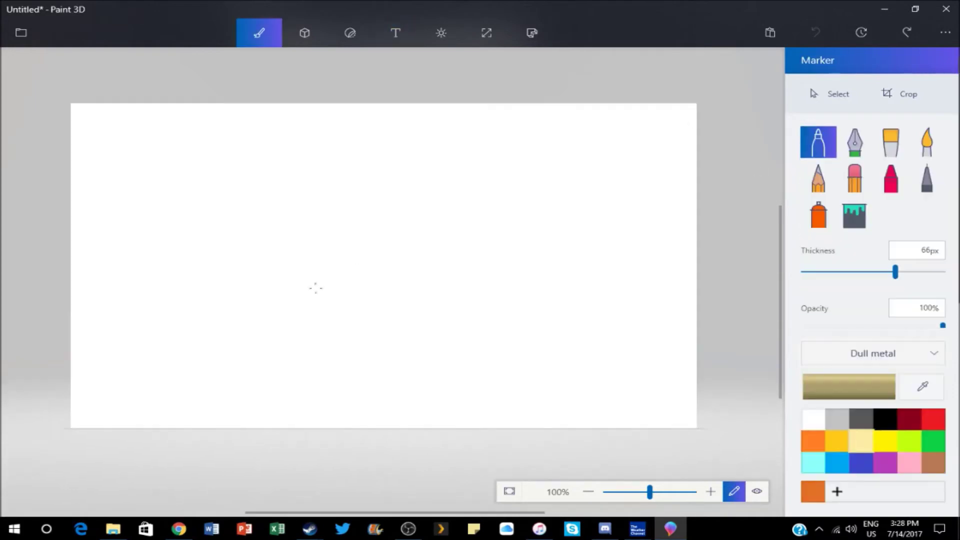
pyautogui.moveTo(315, 287)
pyautogui.mouseDown()
pyautogui.moveTo(313, 195)
pyautogui.moveTo(445, 189)
pyautogui.mouseUp()
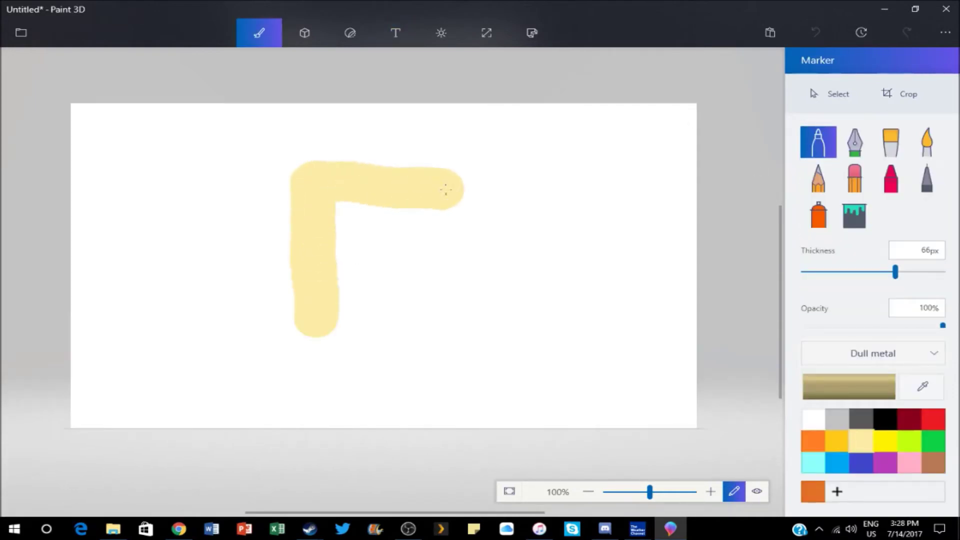
pyautogui.moveTo(342, 270)
pyautogui.mouseDown()
pyautogui.moveTo(377, 272)
pyautogui.moveTo(357, 252)
pyautogui.mouseUp()
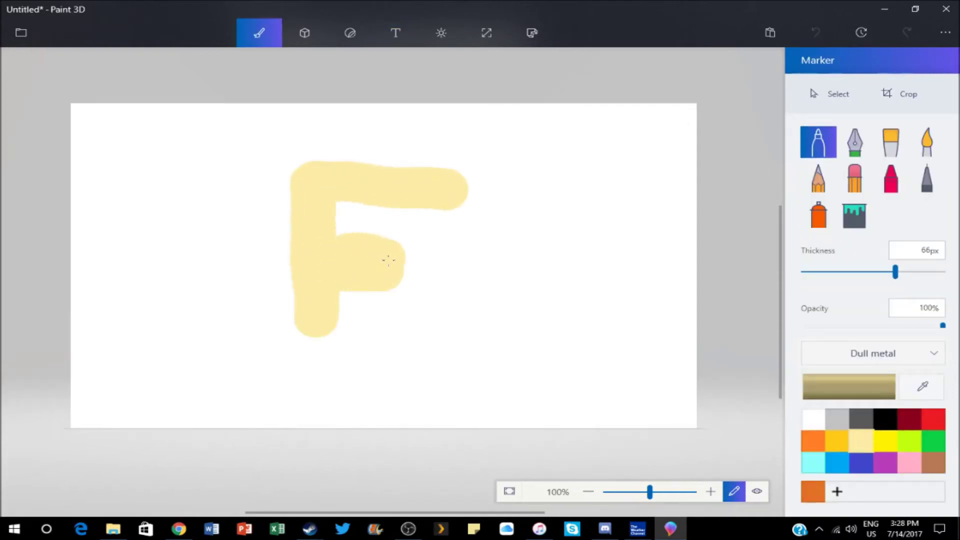
pyautogui.hotkey('ctrl', 'z')
pyautogui.hotkey('ctrl', 'z')
pyautogui.hotkey('ctrl', 'z')
pyautogui.moveTo(348, 327)
pyautogui.mouseDown()
pyautogui.moveTo(393, 266)
pyautogui.moveTo(336, 255)
pyautogui.moveTo(350, 197)
pyautogui.mouseUp()
# - Add green hair around the head and paint a white eye
pyautogui.click(930, 442)
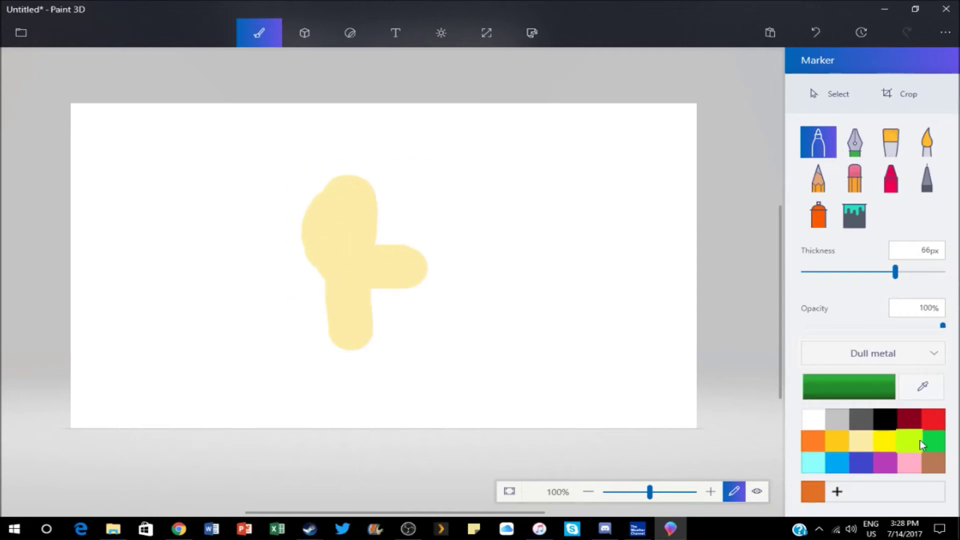
pyautogui.moveTo(334, 159); pyautogui.dragTo(375, 169)
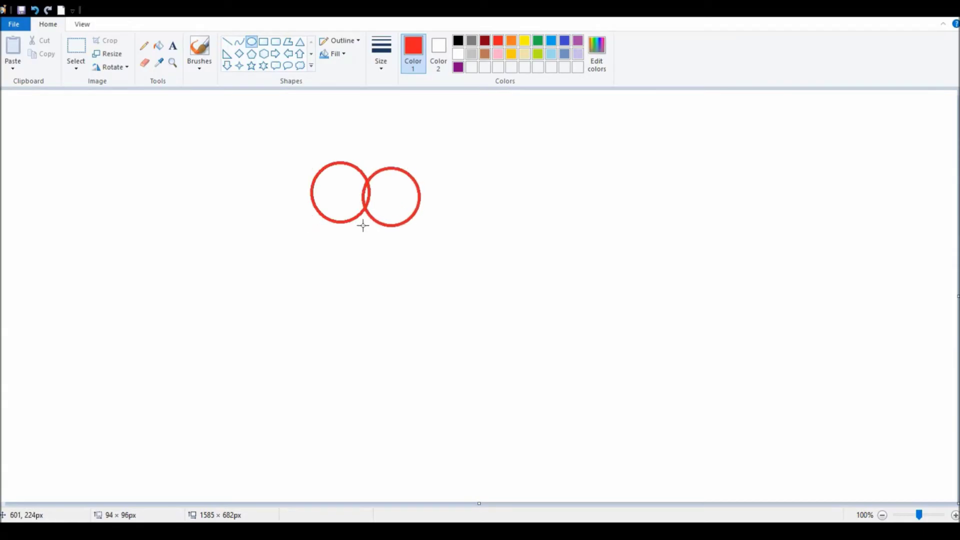
pyautogui.click(200, 53)
pyautogui.moveTo(322, 161); pyautogui.dragTo(429, 327)
pyautogui.moveTo(320, 217)
pyautogui.mouseDown()
pyautogui.moveTo(401, 325)
pyautogui.moveTo(390, 424)
pyautogui.mouseUp()
pyautogui.moveTo(431, 327); pyautogui.dragTo(420, 415)
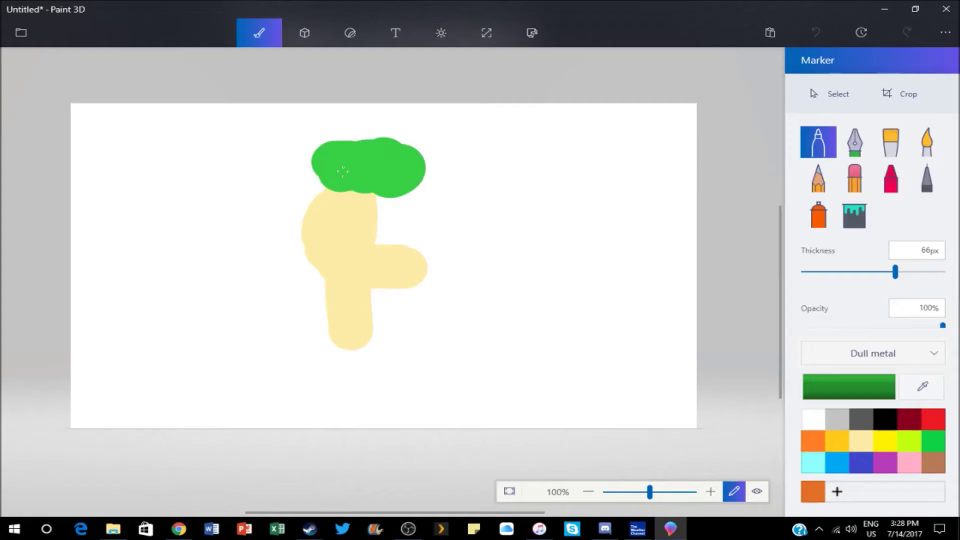
pyautogui.moveTo(330, 162); pyautogui.dragTo(300, 188)
pyautogui.click(861, 419)
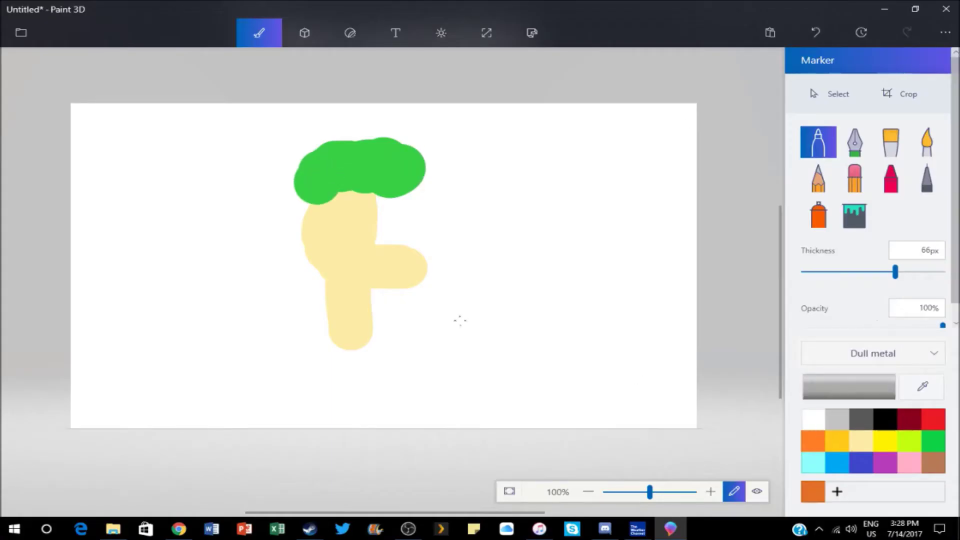
pyautogui.click(358, 222)
# - Draw a 2D rectangle below the head for the trousers
pyautogui.click(304, 32)
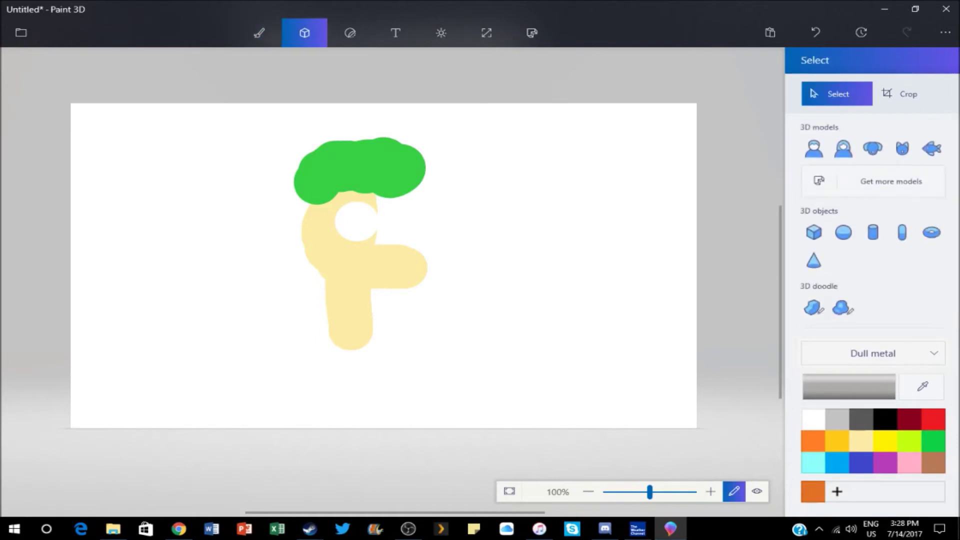
pyautogui.click(349, 32)
pyautogui.click(890, 270)
pyautogui.moveTo(327, 311); pyautogui.dragTo(371, 383)
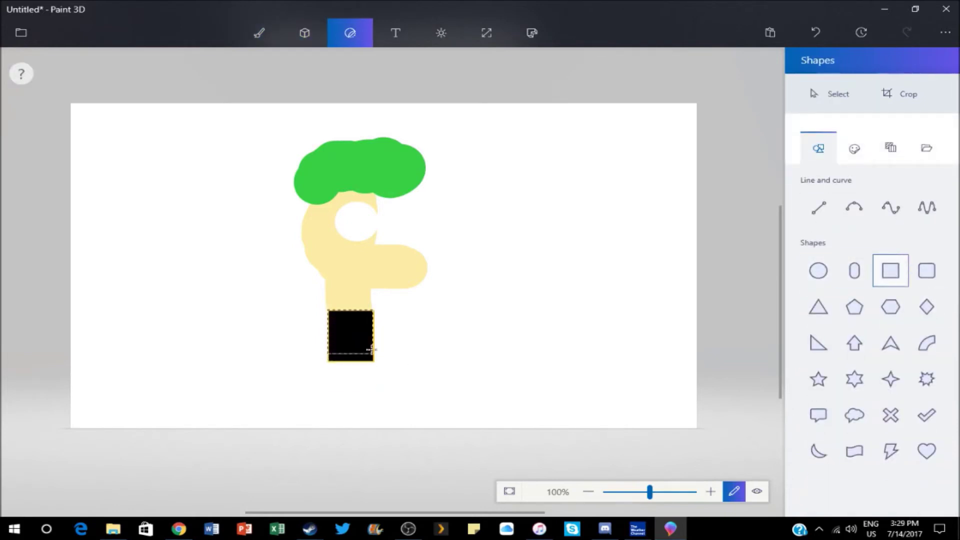
pyautogui.hotkey('ctrl', 'z')
pyautogui.hotkey('ctrl', 'z')
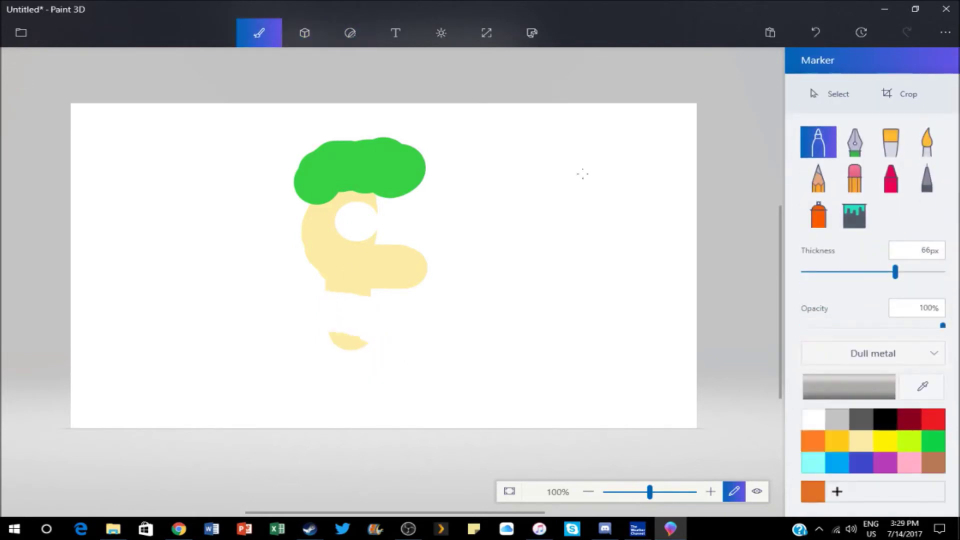
pyautogui.hotkey('ctrl', 'y')
pyautogui.moveTo(327, 315)
pyautogui.mouseDown()
pyautogui.moveTo(373, 343)
pyautogui.moveTo(377, 390)
pyautogui.mouseUp()
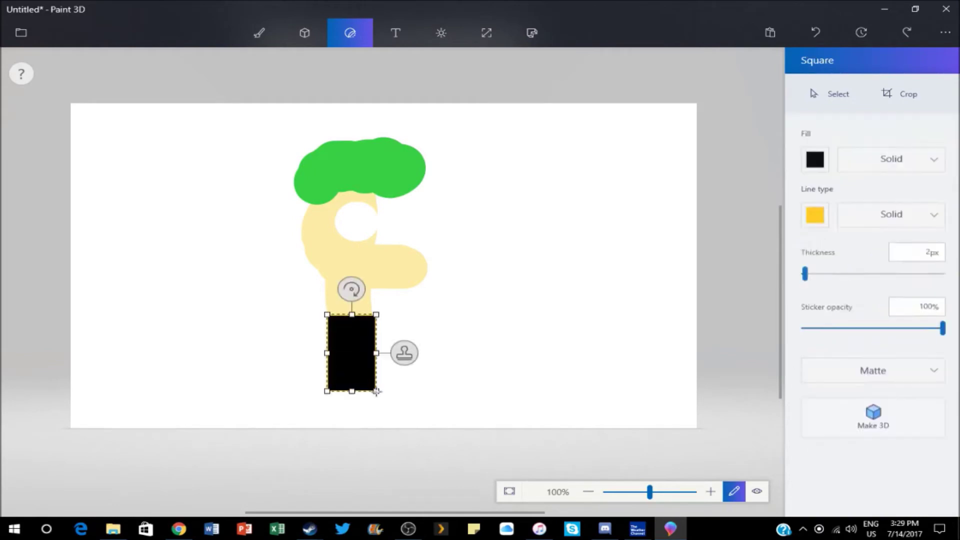
# - Make the rectangle's fill and outline blue and commit it
pyautogui.click(927, 159)
pyautogui.click(815, 155)
pyautogui.click(803, 261)
pyautogui.click(814, 211)
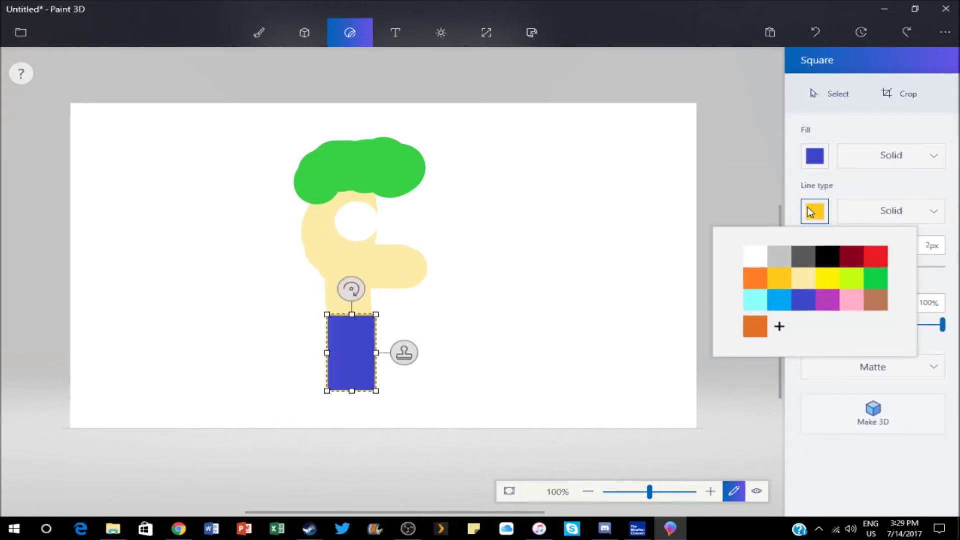
pyautogui.click(803, 299)
pyautogui.click(640, 393)
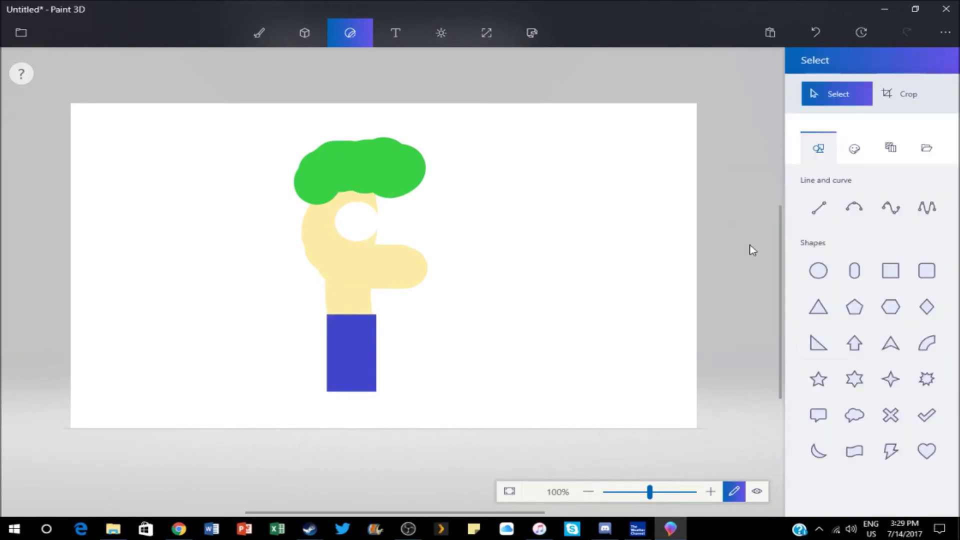
pyautogui.hotkey('alt', 'Tab')
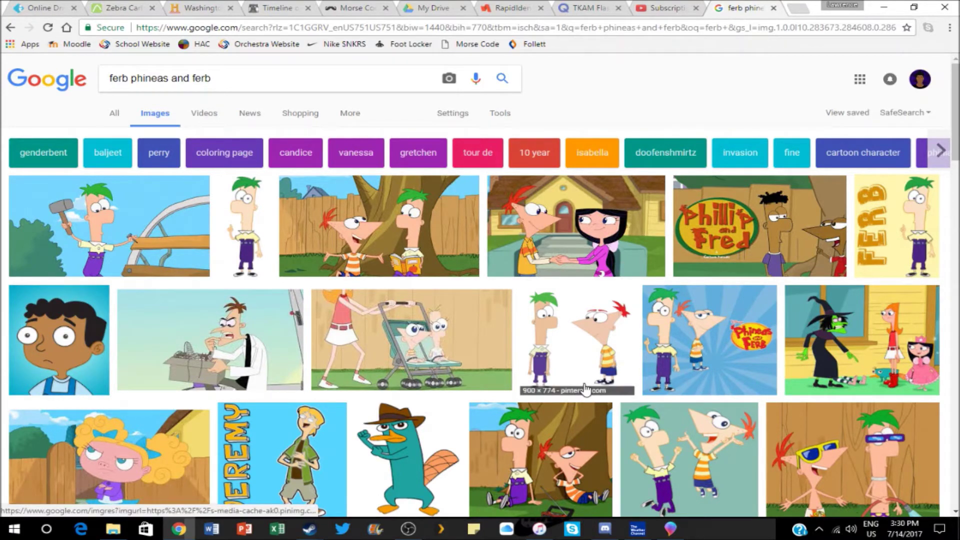
# - Open a large preview of the first Ferb Fletcher image result
pyautogui.click(117, 249)
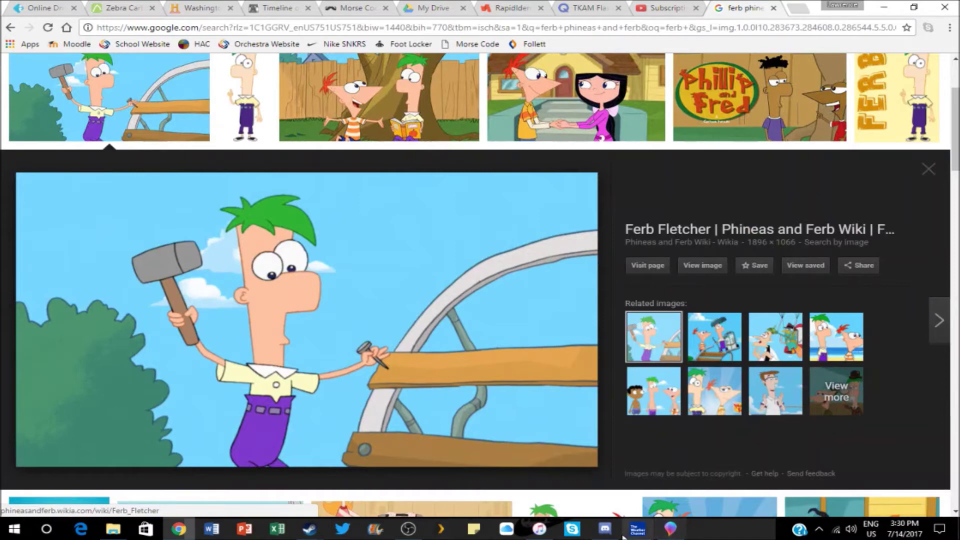
pyautogui.moveTo(605, 529)
pyautogui.click(601, 492)
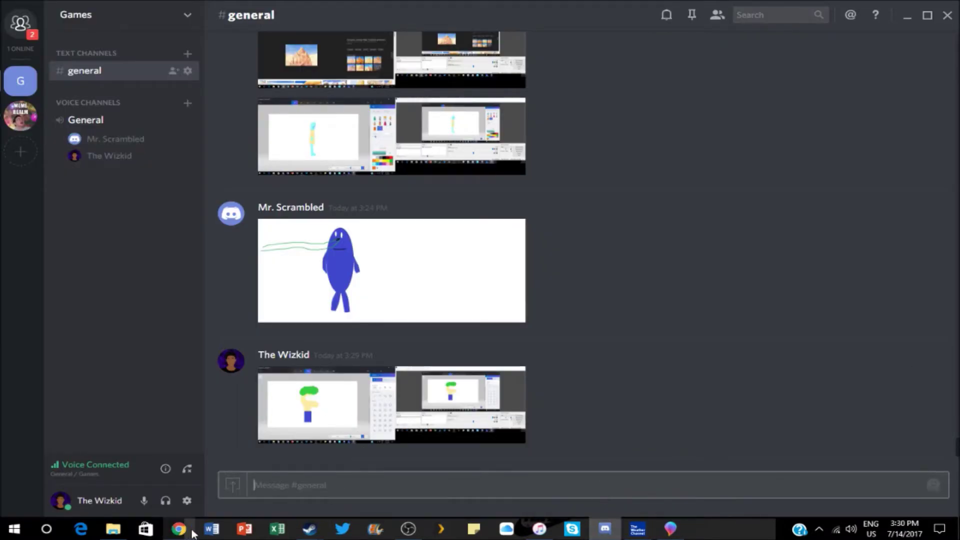
pyautogui.moveTo(178, 528)
pyautogui.click(199, 483)
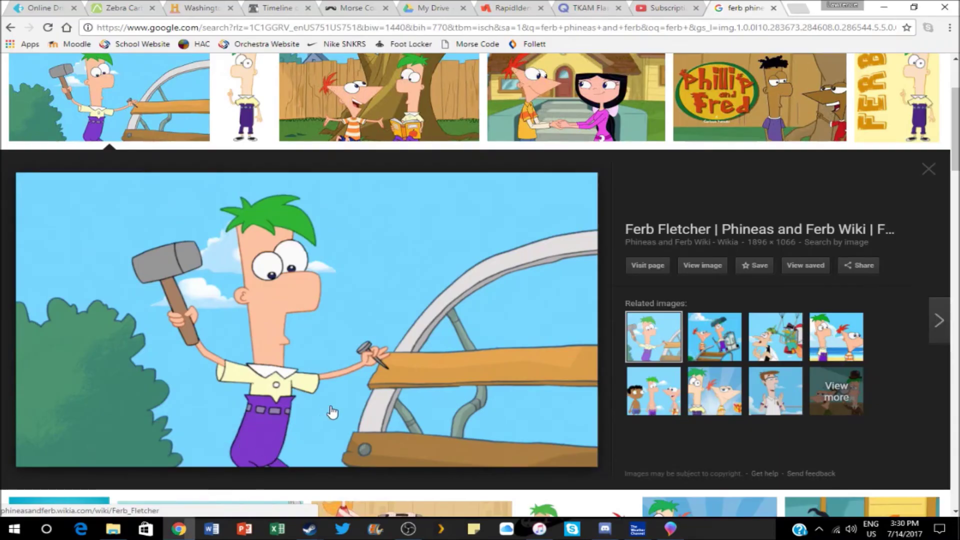
# - View the drawings in Discord's #general channel, then return to Paint 3D
pyautogui.hotkey('alt', 'Tab')
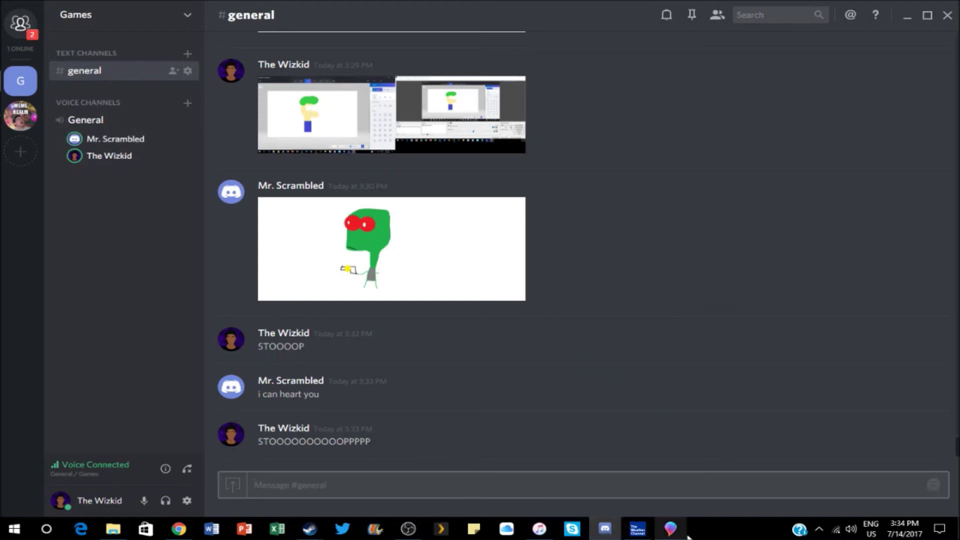
pyautogui.click(670, 530)
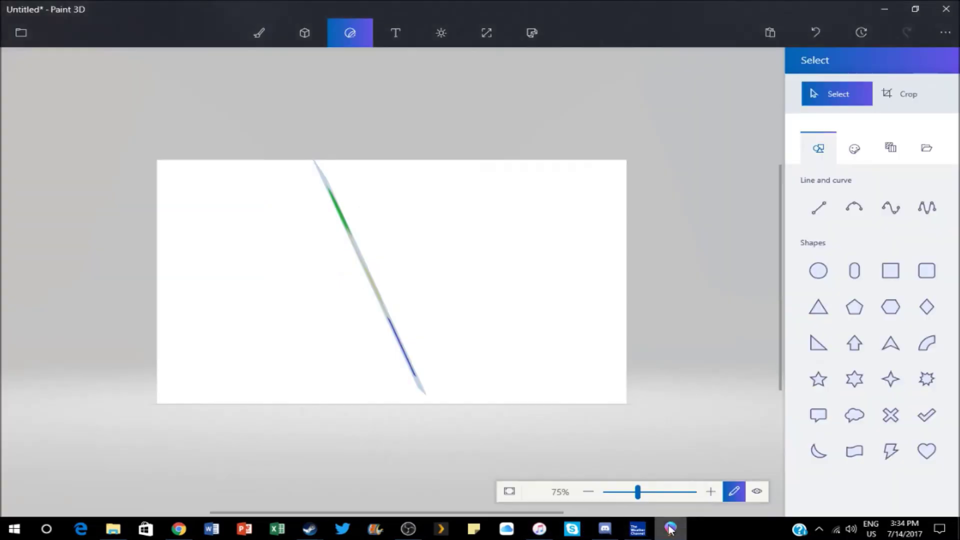
# - Rotate the 3D Ferb to face forward, move it, shrink it slightly, and tilt it
pyautogui.click(417, 378)
pyautogui.moveTo(368, 427)
pyautogui.mouseDown()
pyautogui.moveTo(557, 309)
pyautogui.moveTo(414, 298)
pyautogui.moveTo(232, 432)
pyautogui.moveTo(161, 436)
pyautogui.moveTo(482, 397)
pyautogui.moveTo(499, 412)
pyautogui.moveTo(612, 412)
pyautogui.moveTo(302, 397)
pyautogui.moveTo(247, 401)
pyautogui.moveTo(322, 427)
pyautogui.moveTo(722, 422)
pyautogui.moveTo(364, 425)
pyautogui.moveTo(486, 282)
pyautogui.moveTo(487, 302)
pyautogui.moveTo(487, 278)
pyautogui.moveTo(448, 284)
pyautogui.mouseUp()
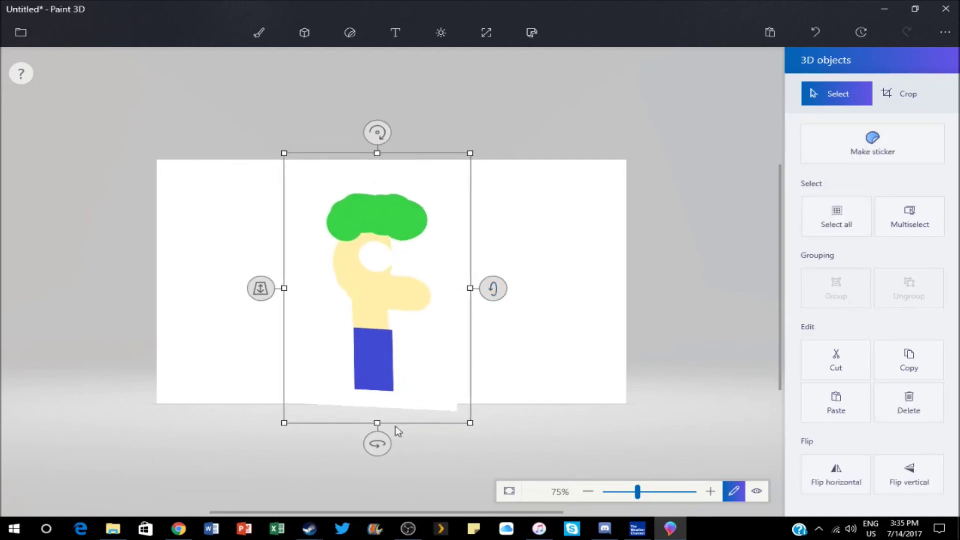
pyautogui.moveTo(376, 441)
pyautogui.mouseDown()
pyautogui.moveTo(786, 382)
pyautogui.moveTo(562, 408)
pyautogui.moveTo(329, 391)
pyautogui.moveTo(502, 330)
pyautogui.mouseUp()
pyautogui.moveTo(407, 297)
pyautogui.mouseDown()
pyautogui.moveTo(450, 278)
pyautogui.moveTo(443, 292)
pyautogui.moveTo(379, 292)
pyautogui.moveTo(360, 310)
pyautogui.mouseUp()
pyautogui.moveTo(435, 418)
pyautogui.mouseDown()
pyautogui.moveTo(392, 387)
pyautogui.moveTo(397, 375)
pyautogui.mouseUp()
pyautogui.moveTo(368, 337)
pyautogui.mouseDown()
pyautogui.moveTo(392, 346)
pyautogui.moveTo(400, 318)
pyautogui.moveTo(500, 281)
pyautogui.moveTo(461, 308)
pyautogui.mouseUp()
pyautogui.moveTo(522, 293)
pyautogui.mouseDown()
pyautogui.moveTo(525, 324)
pyautogui.moveTo(490, 400)
pyautogui.moveTo(533, 70)
pyautogui.moveTo(505, 186)
pyautogui.moveTo(500, 288)
pyautogui.moveTo(487, 301)
pyautogui.mouseUp()
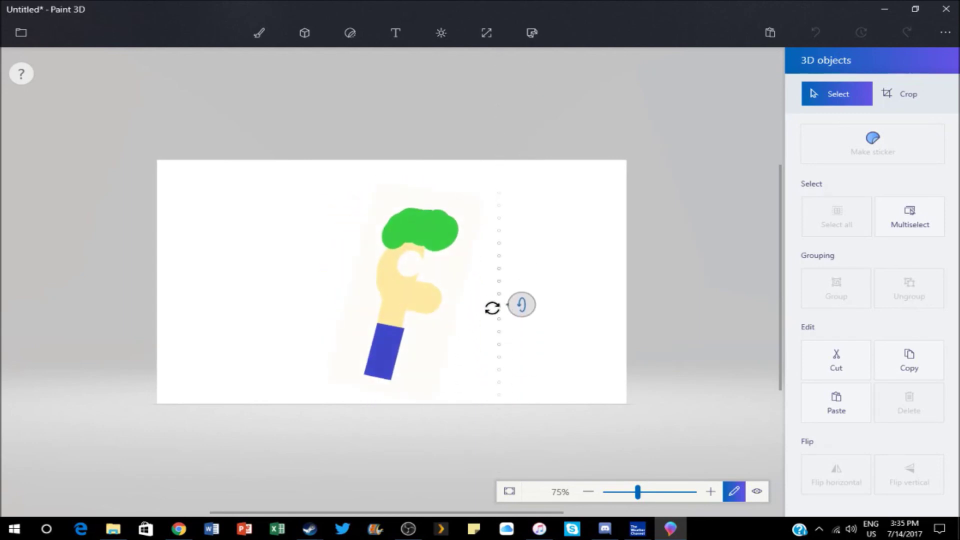
pyautogui.moveTo(492, 308); pyautogui.dragTo(492, 304)
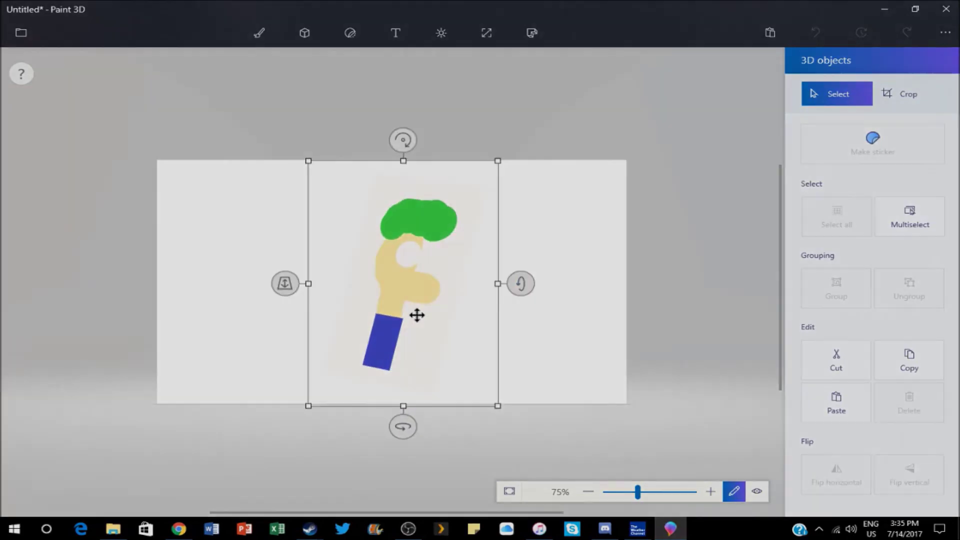